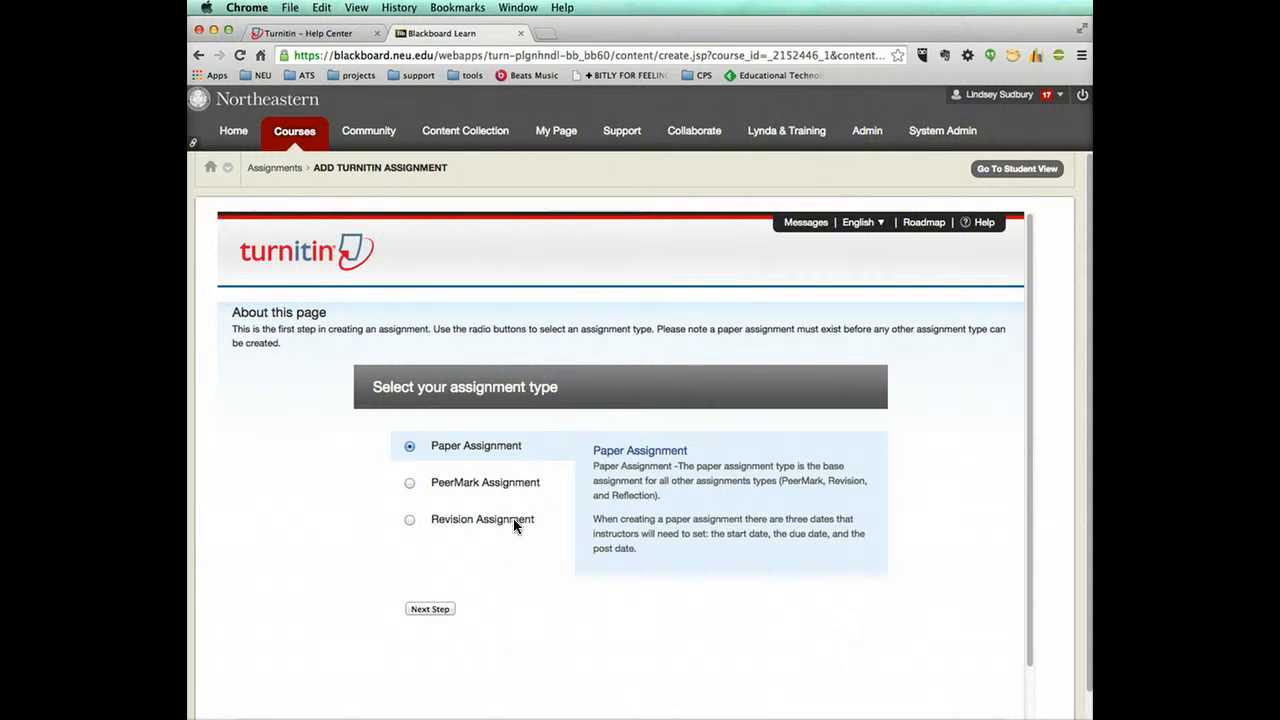
Choose Paper Assignment as the assignment type and continue to the new assignment form
click(513, 518)
click(497, 485)
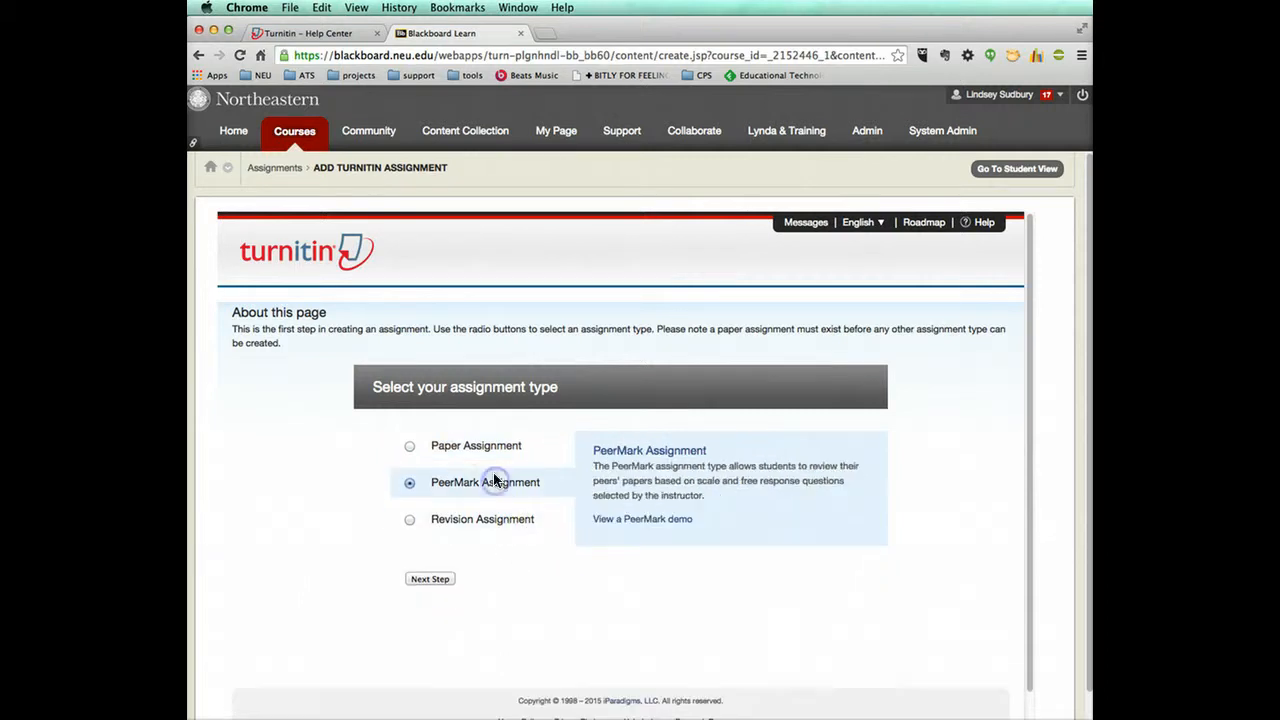
click(473, 450)
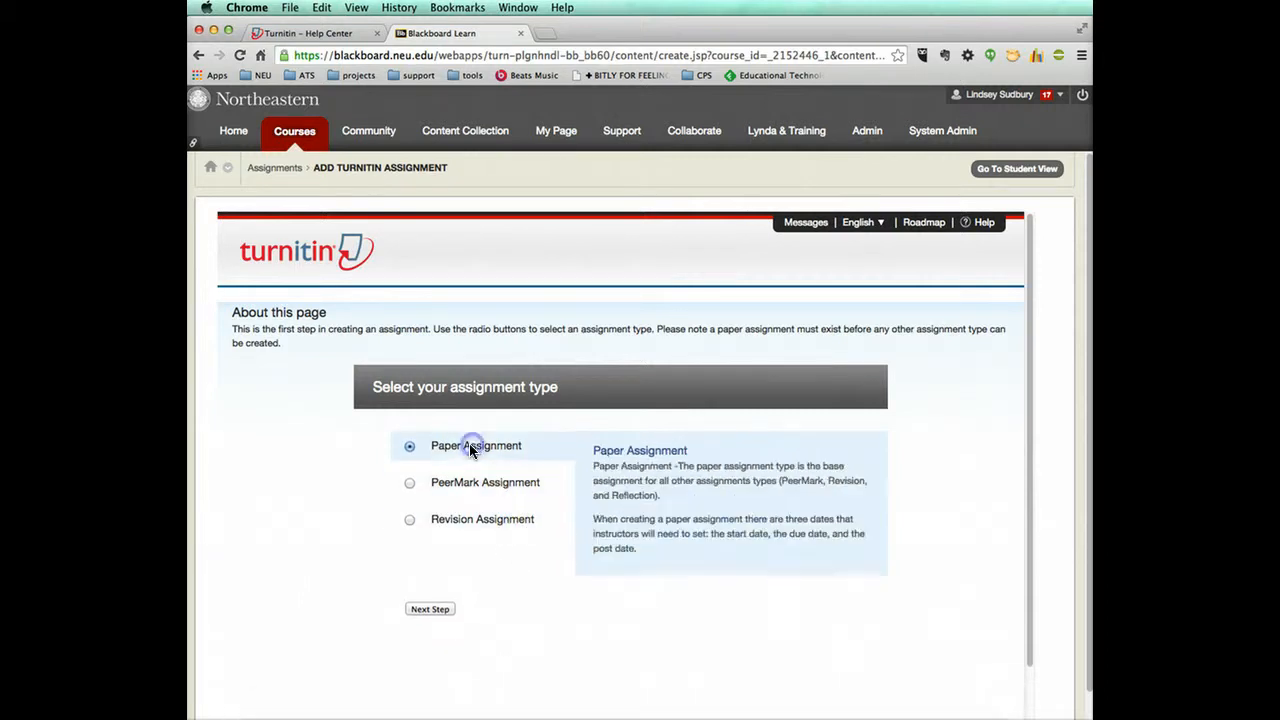
click(434, 609)
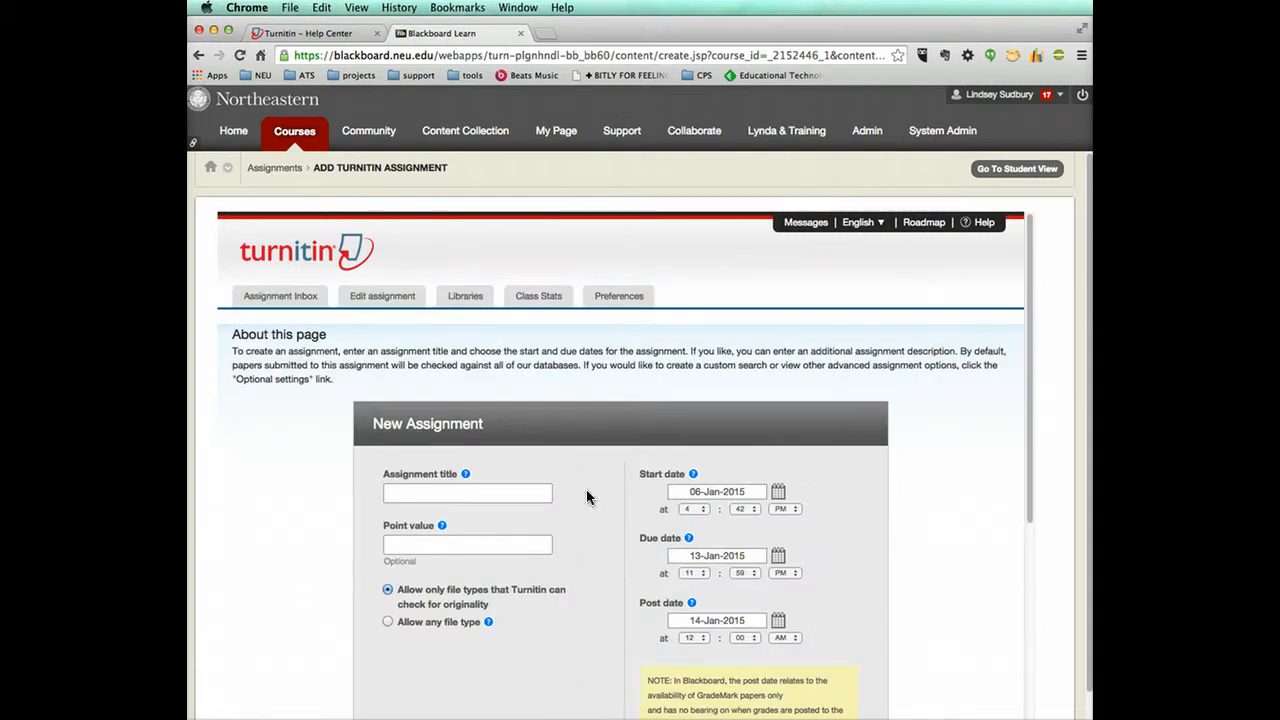
Title the assignment "Module 1 Paper" and set its point value to 100
click(476, 490)
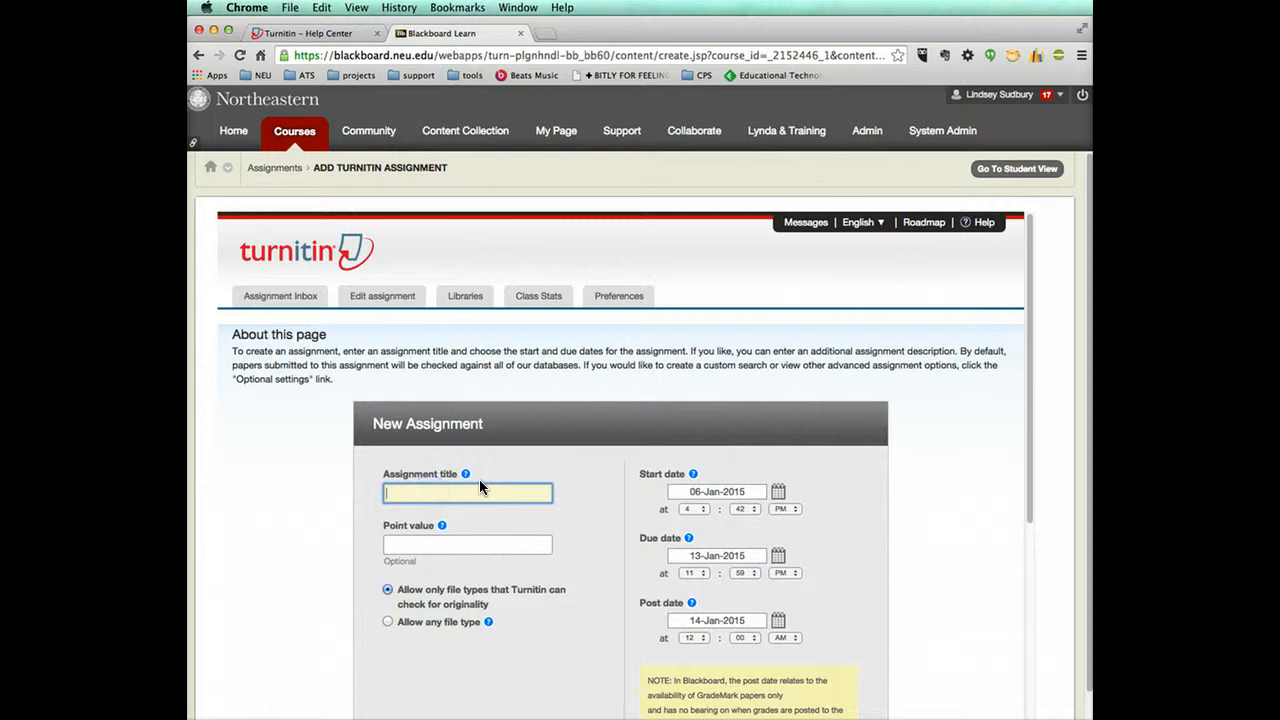
text(Module 1 Paper)
key(Tab)
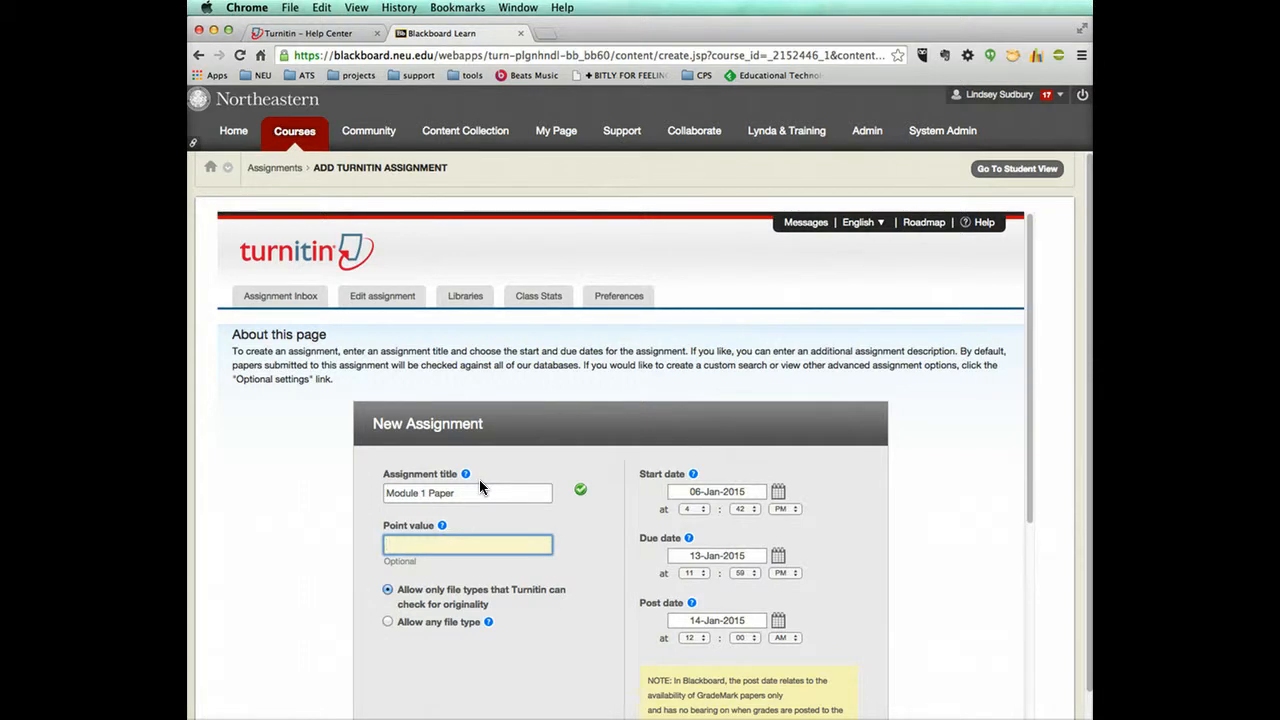
text(100)
click(414, 624)
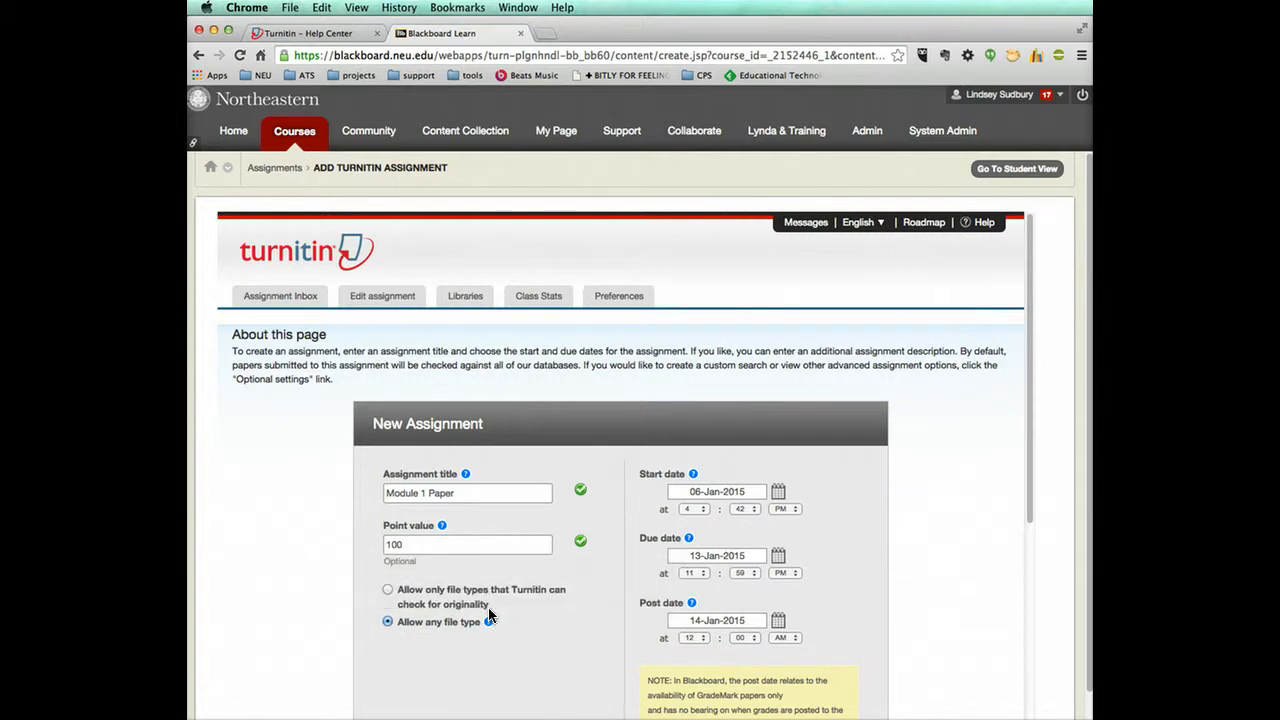
mouse_move(489, 621)
click(389, 590)
Keep the start date at 06-Jan-2015 and set the post date to 13-Jan-2015
click(700, 621)
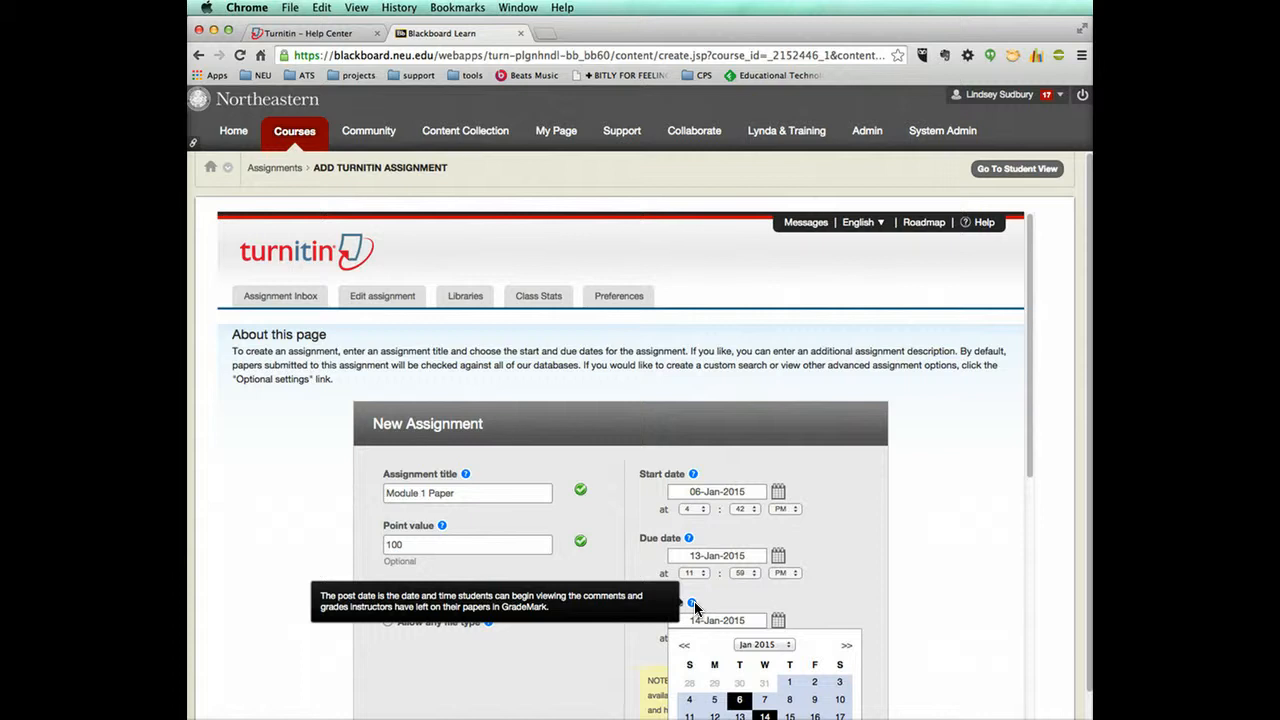
click(866, 598)
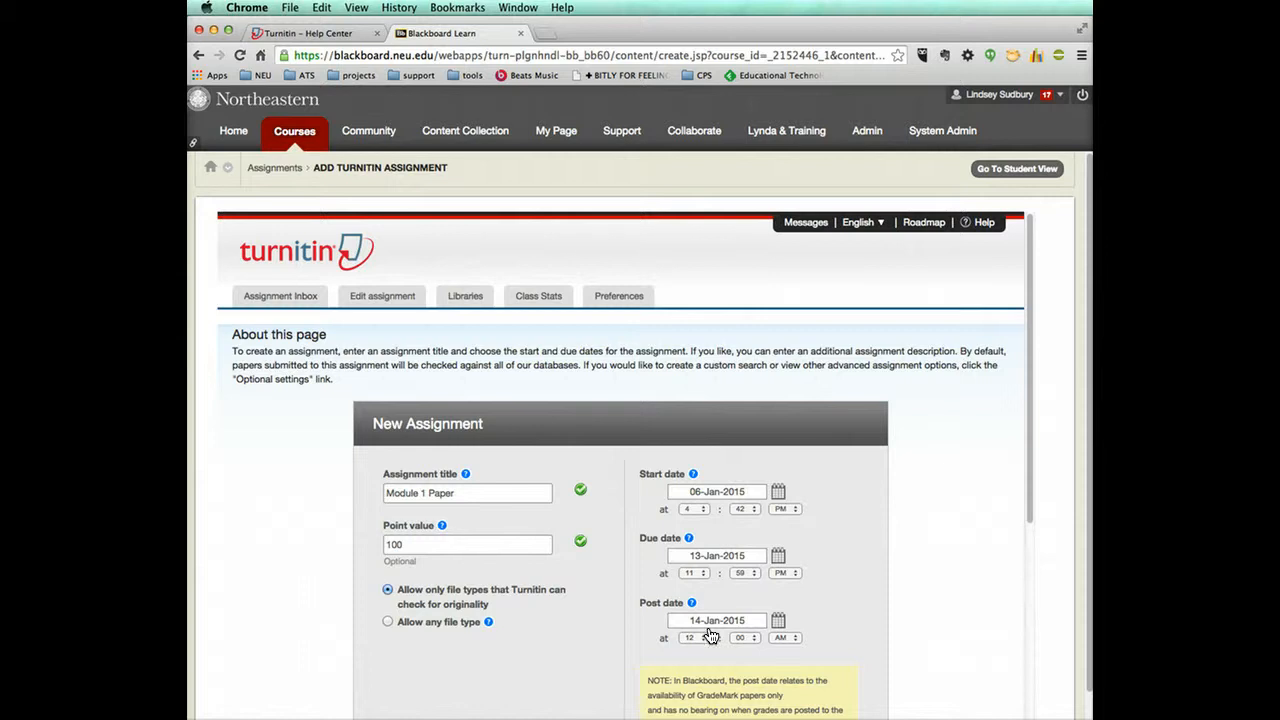
click(691, 498)
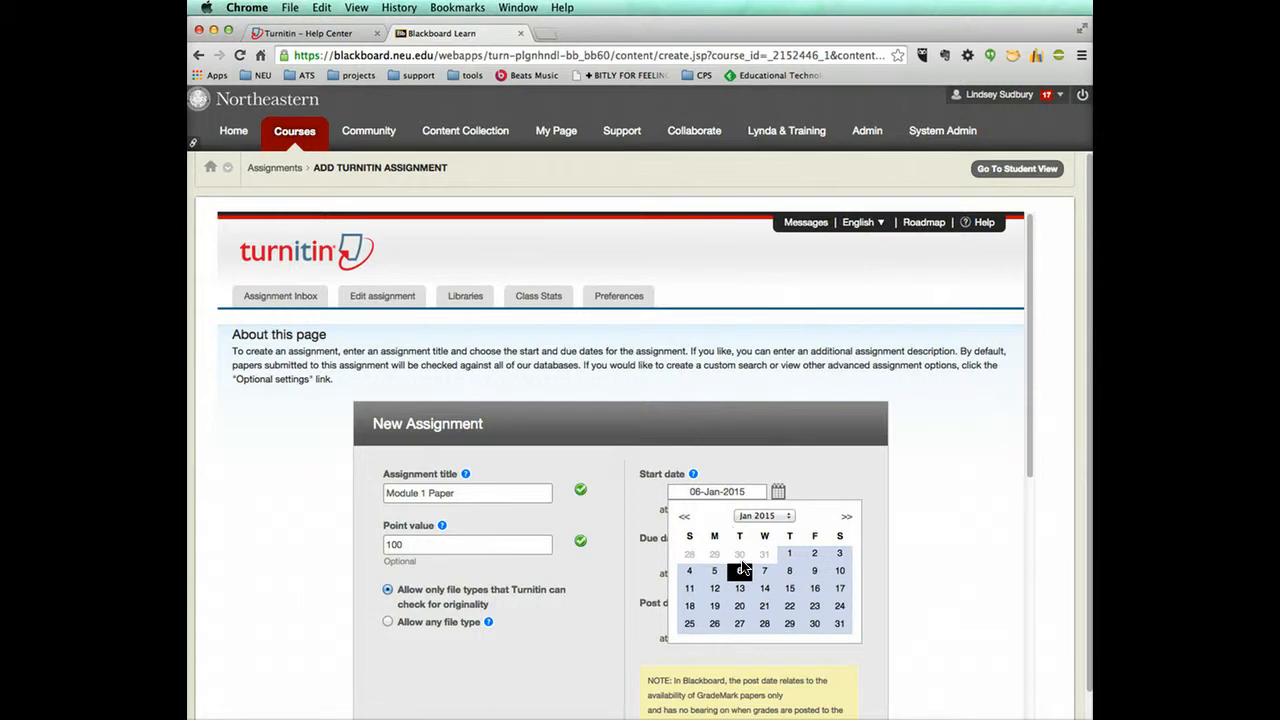
click(738, 577)
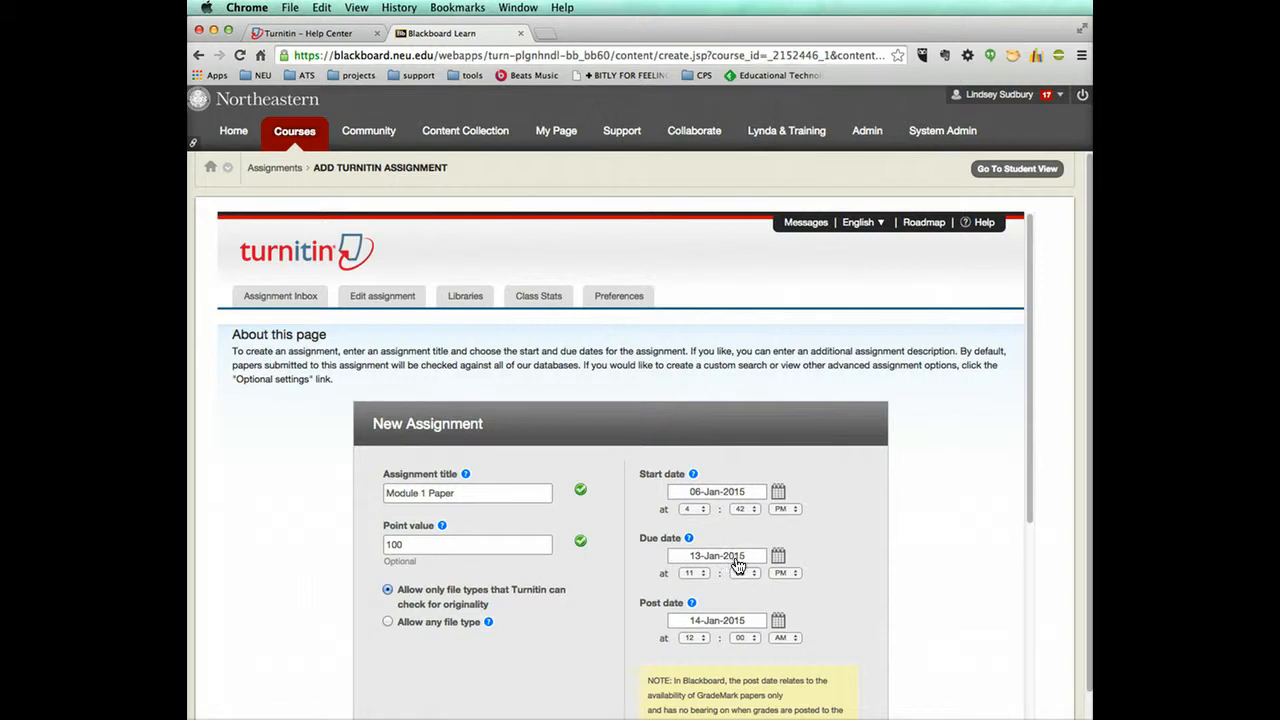
click(706, 624)
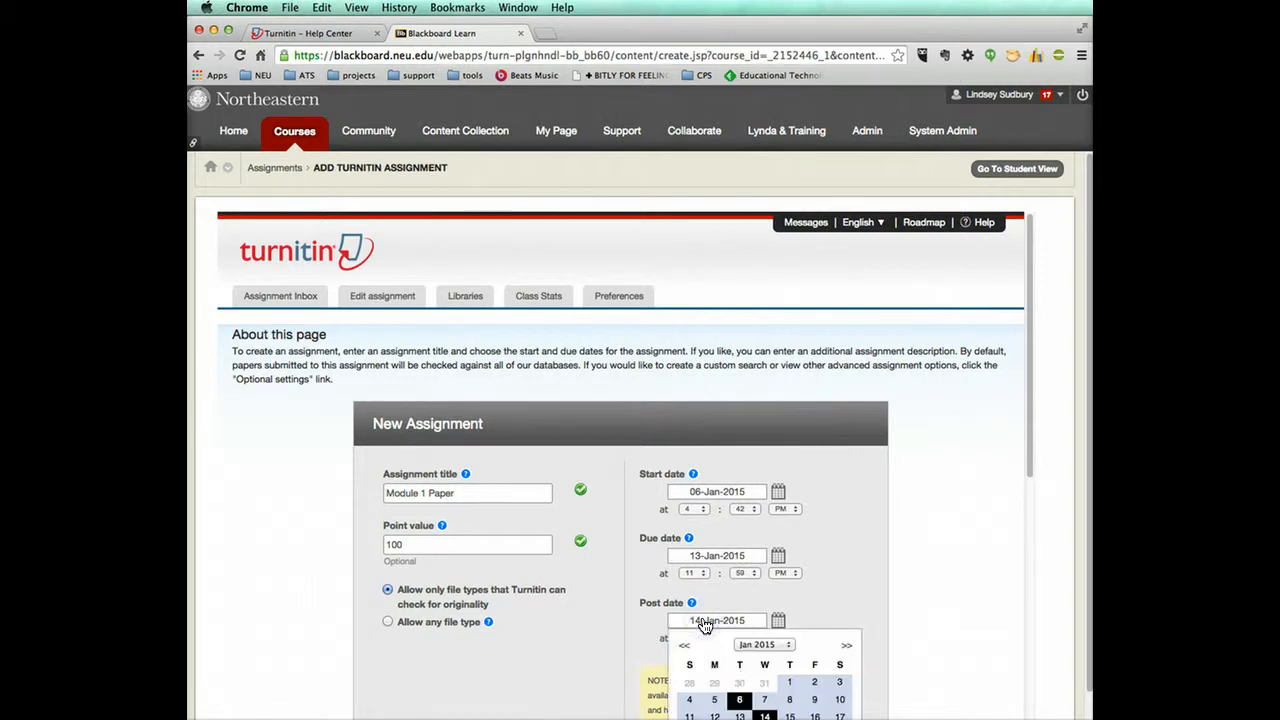
scroll(740, 690, down, 1)
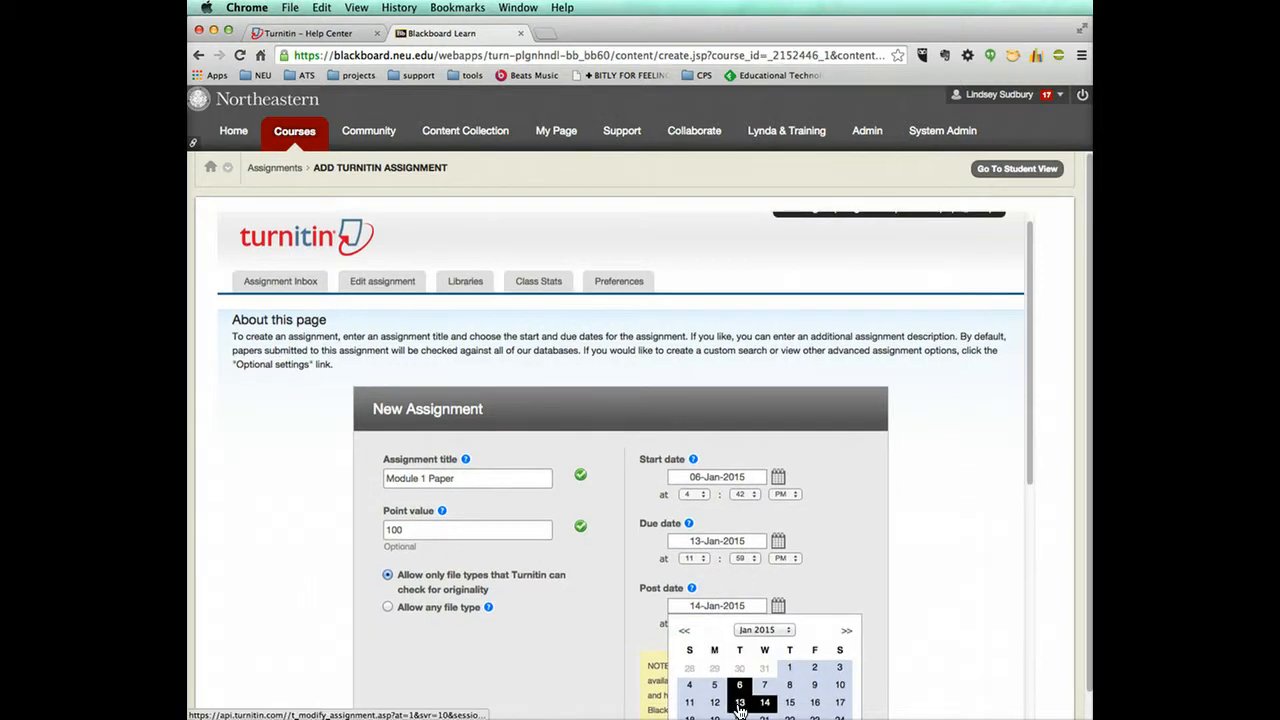
click(740, 705)
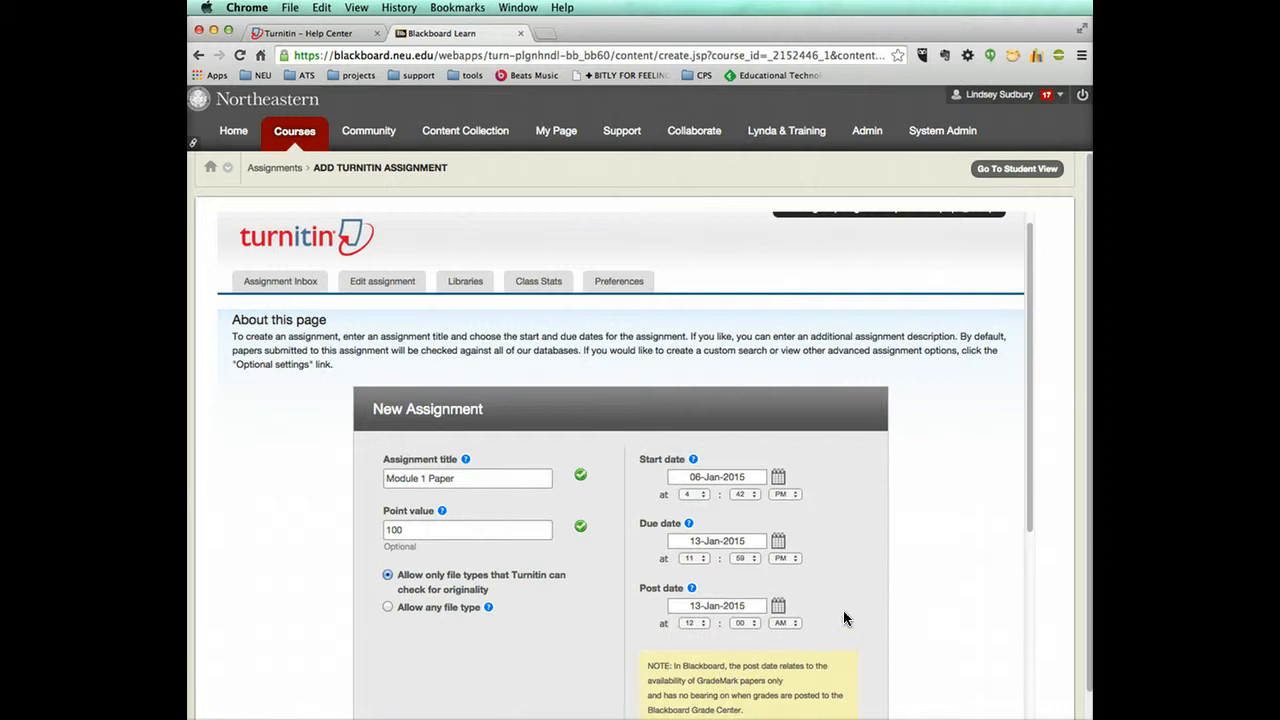
Expand the assignment's optional settings and place the cursor in the special instructions field
scroll(806, 615, down, 4)
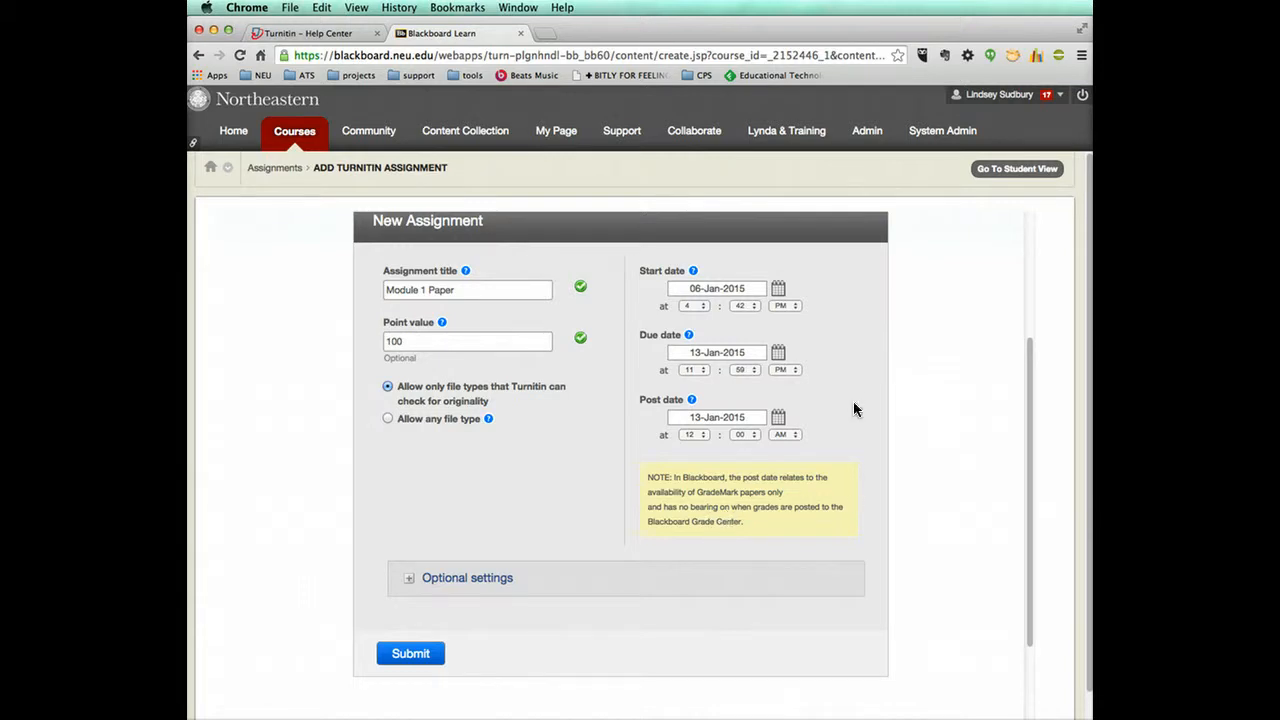
click(455, 579)
scroll(511, 580, down, 3)
scroll(511, 580, down, 3)
click(478, 428)
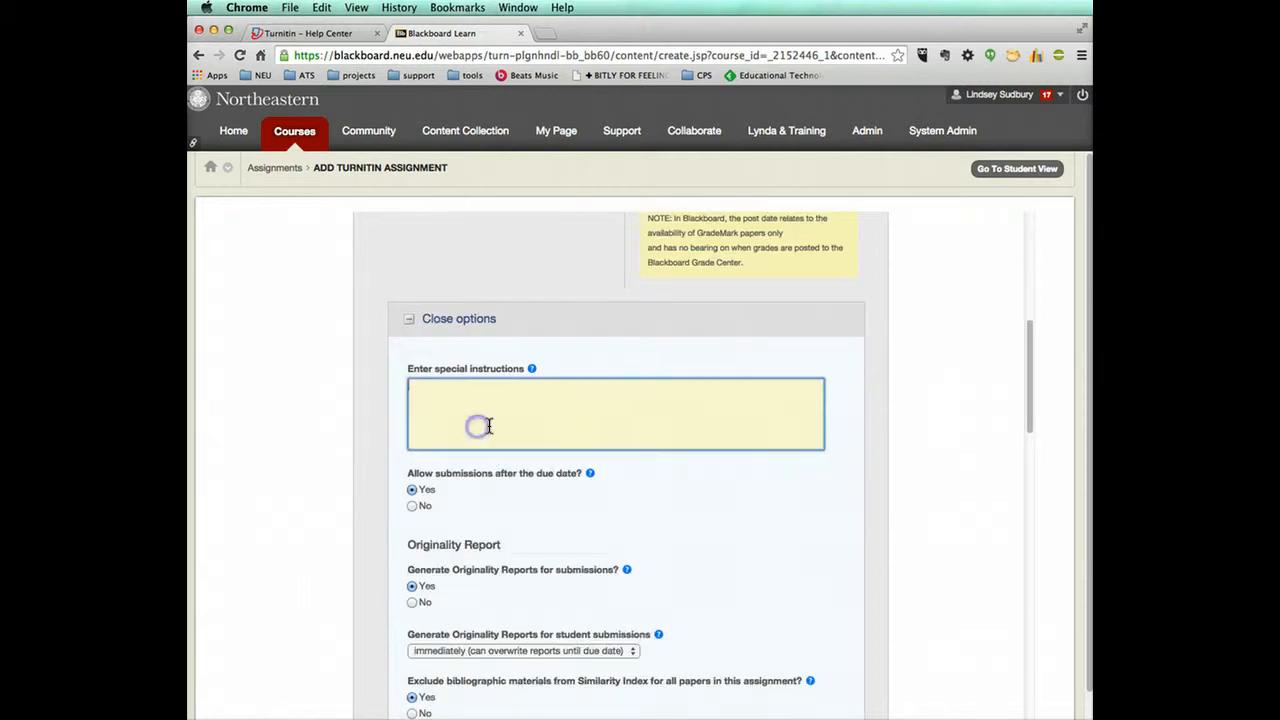
Examine the late submission setting and the timing choices for generating Originality Reports for student submissions
scroll(500, 535, down, 1)
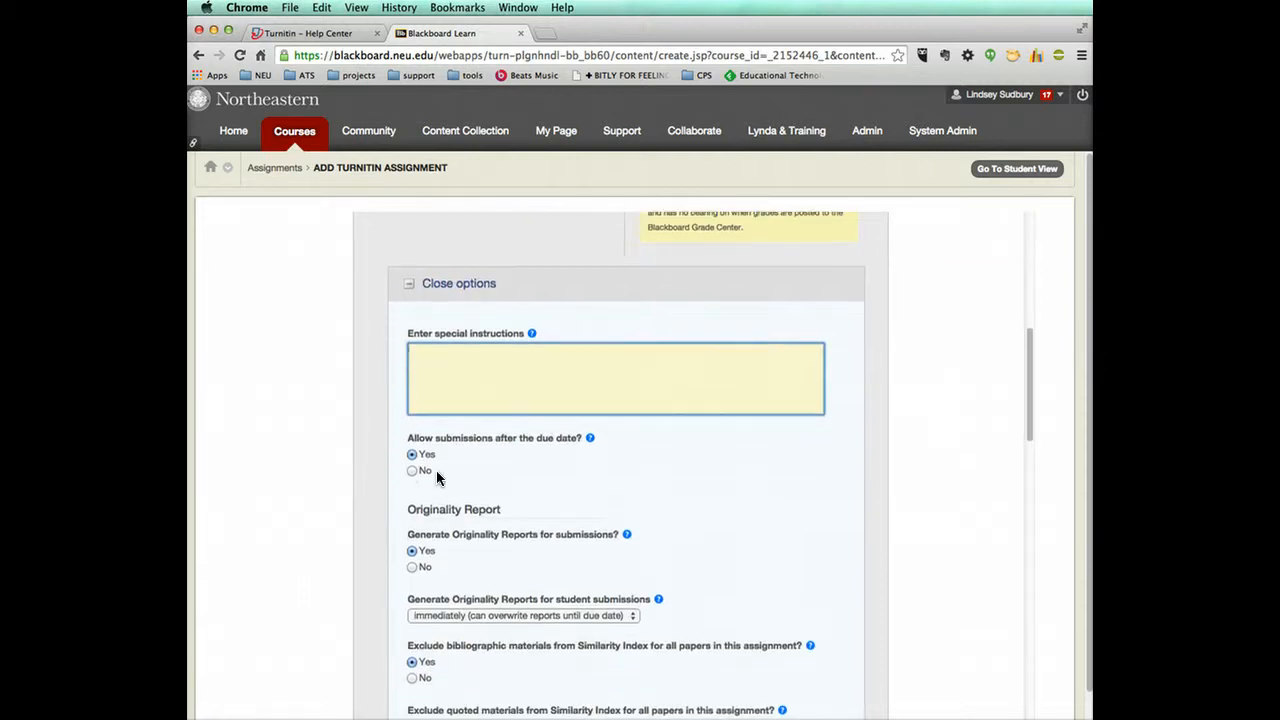
scroll(432, 470, down, 2)
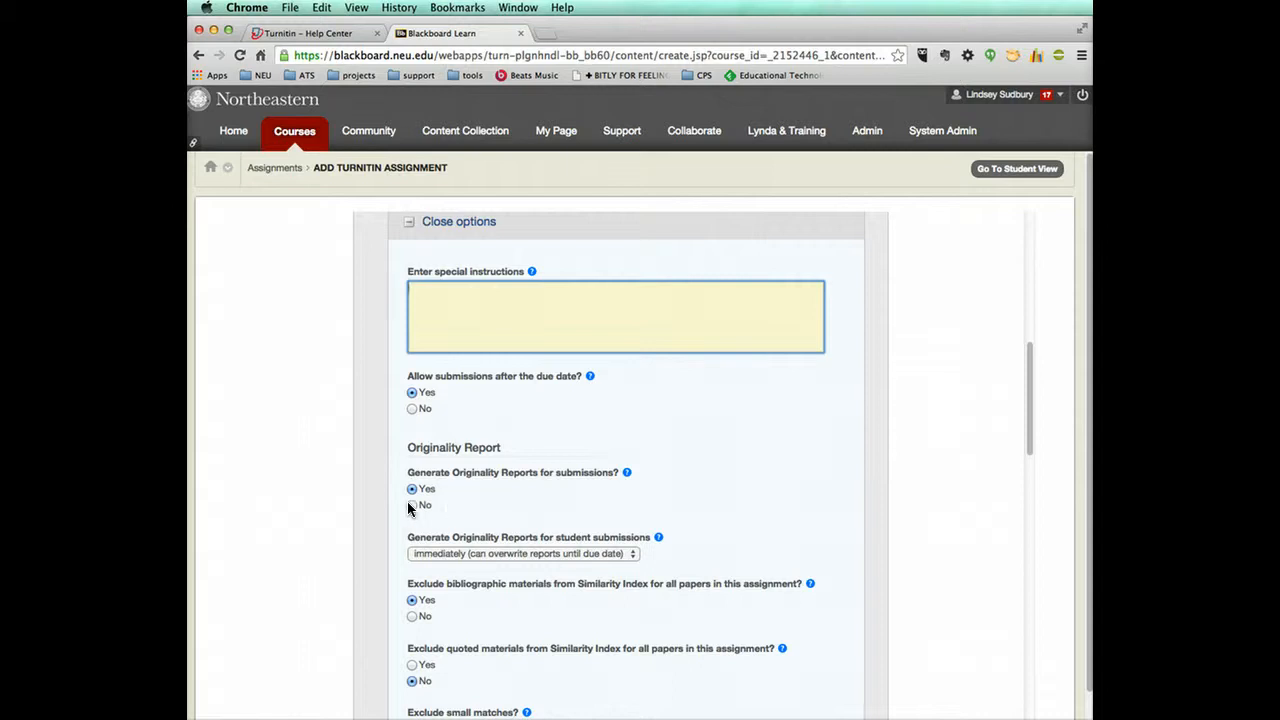
scroll(467, 505, down, 3)
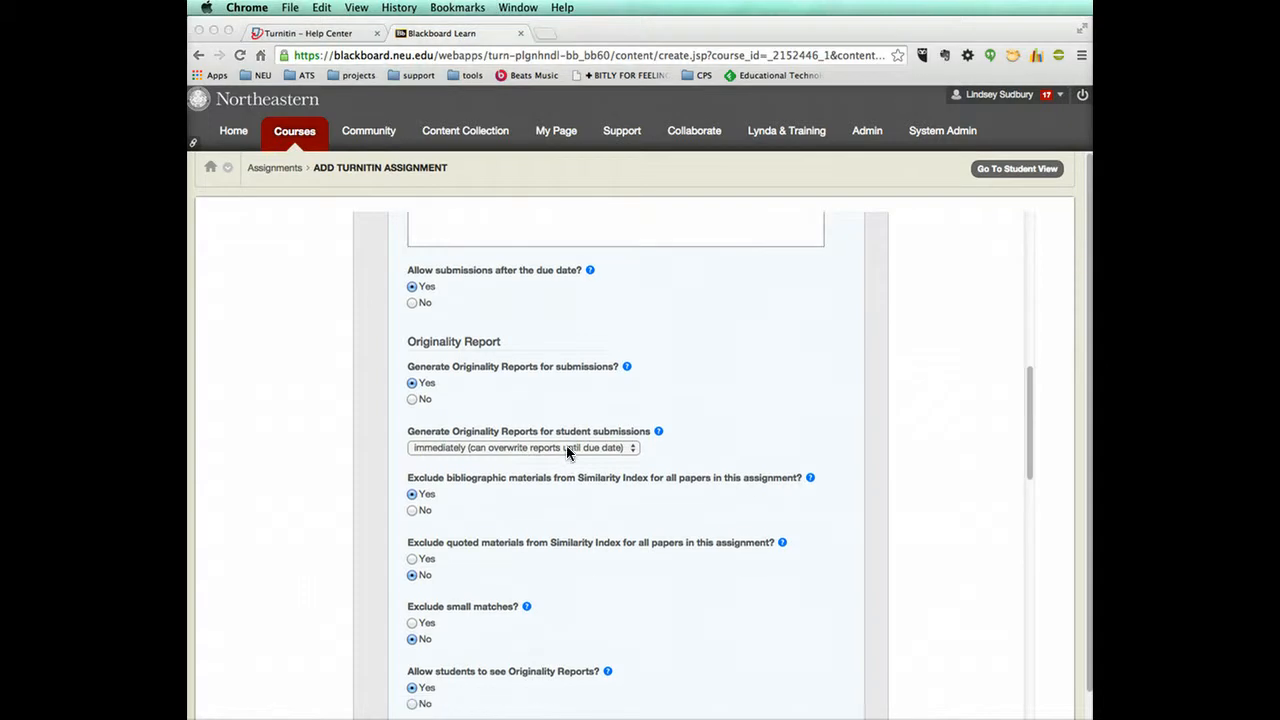
click(591, 447)
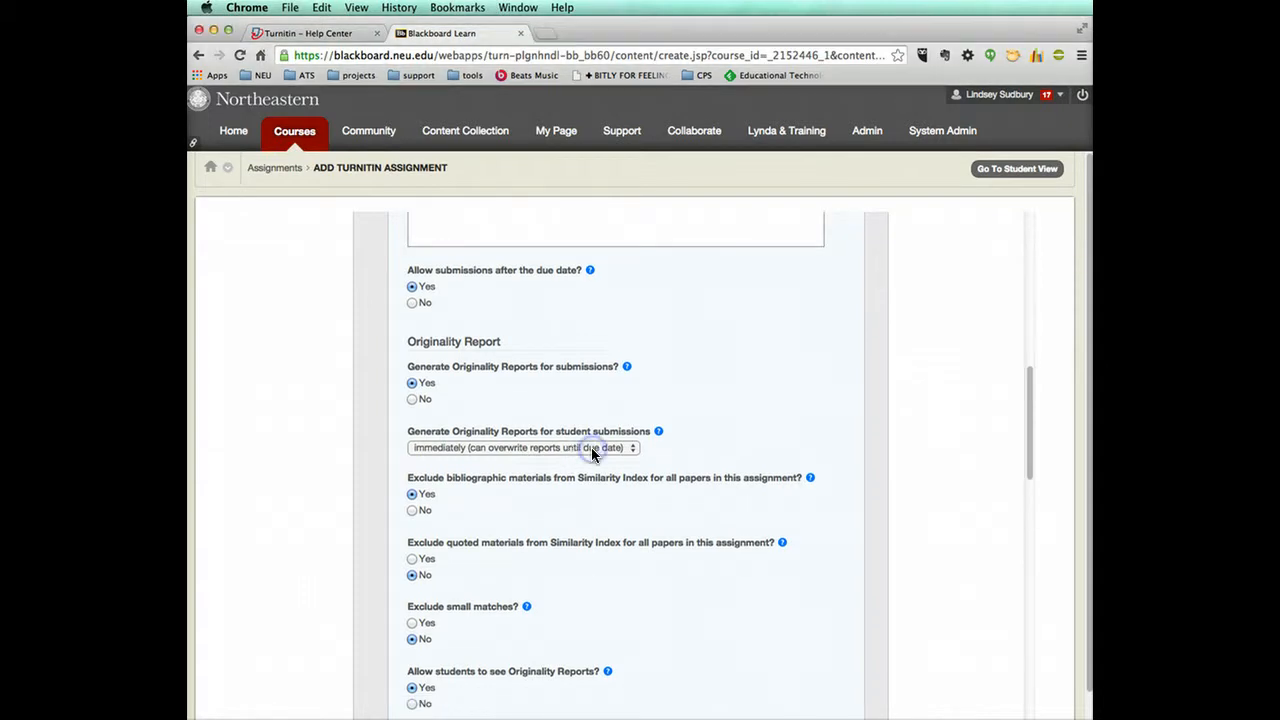
click(591, 447)
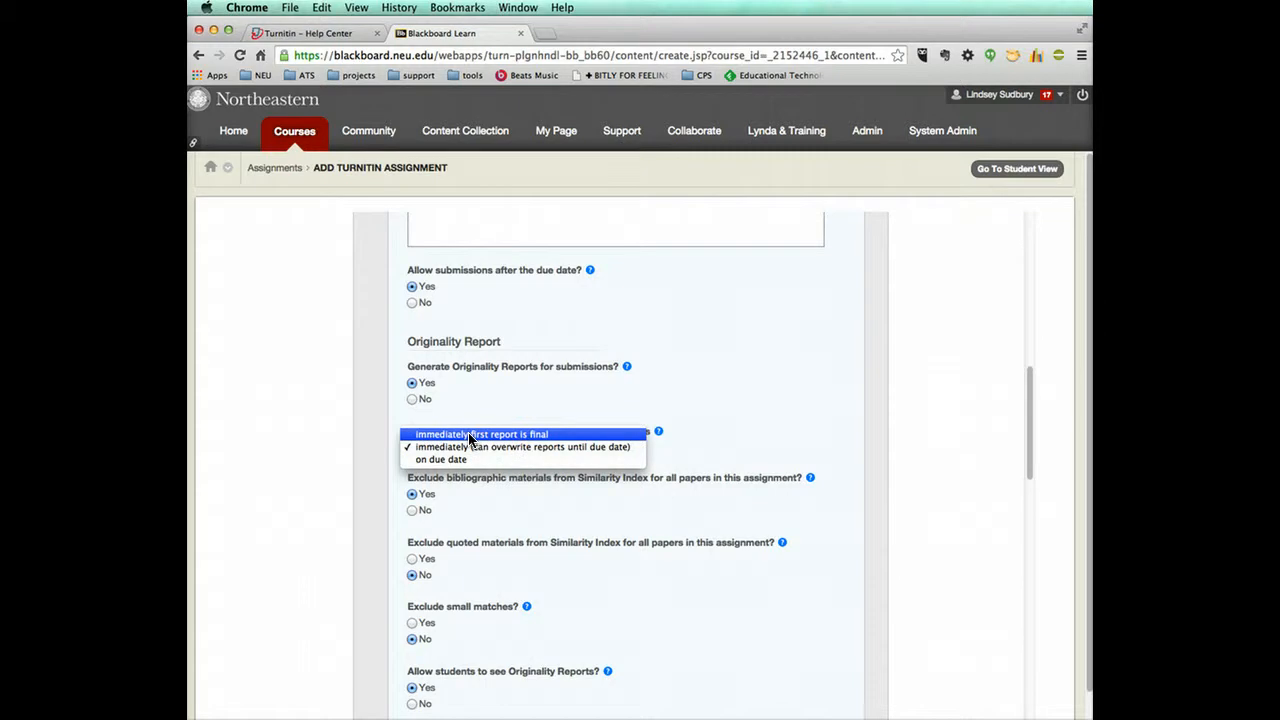
click(555, 420)
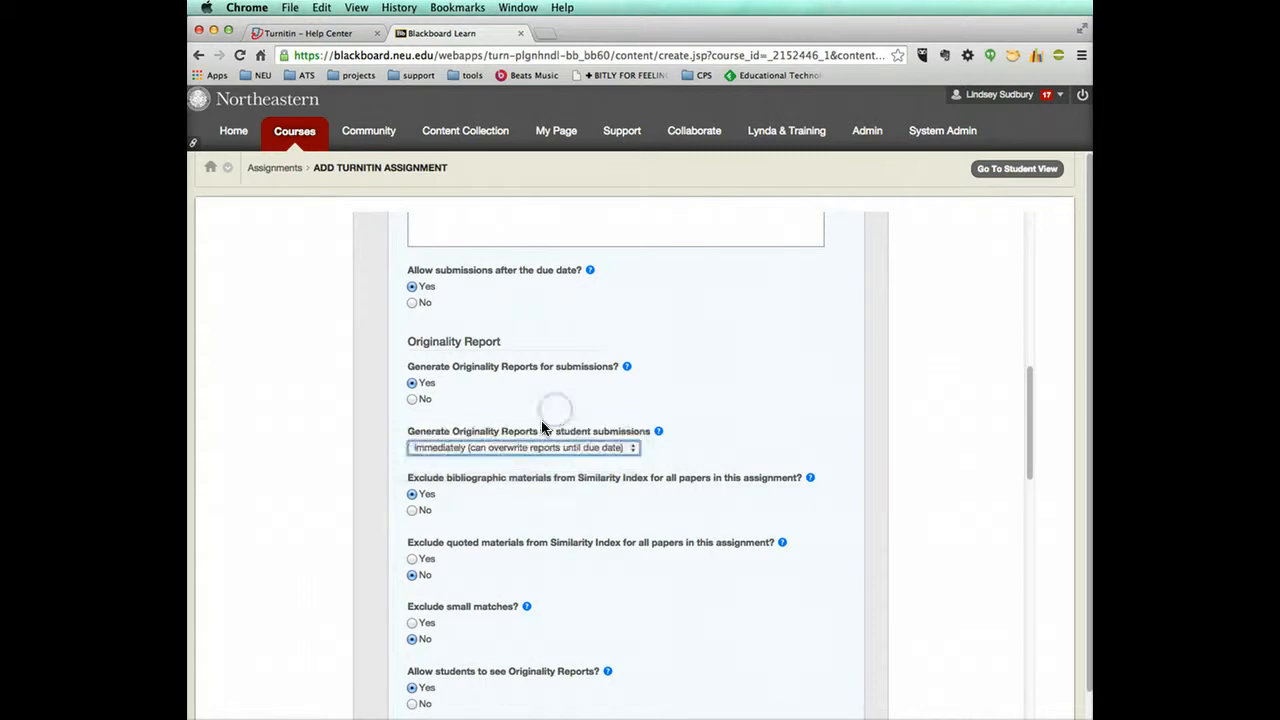
click(482, 448)
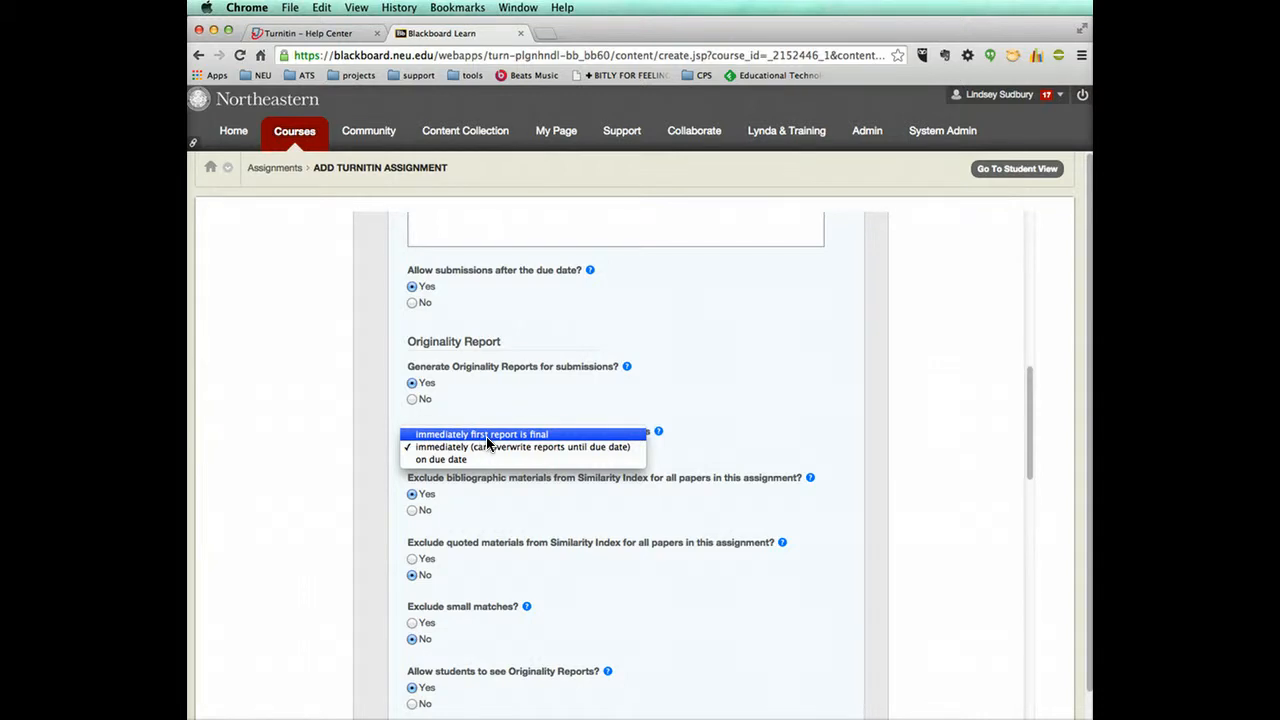
click(477, 449)
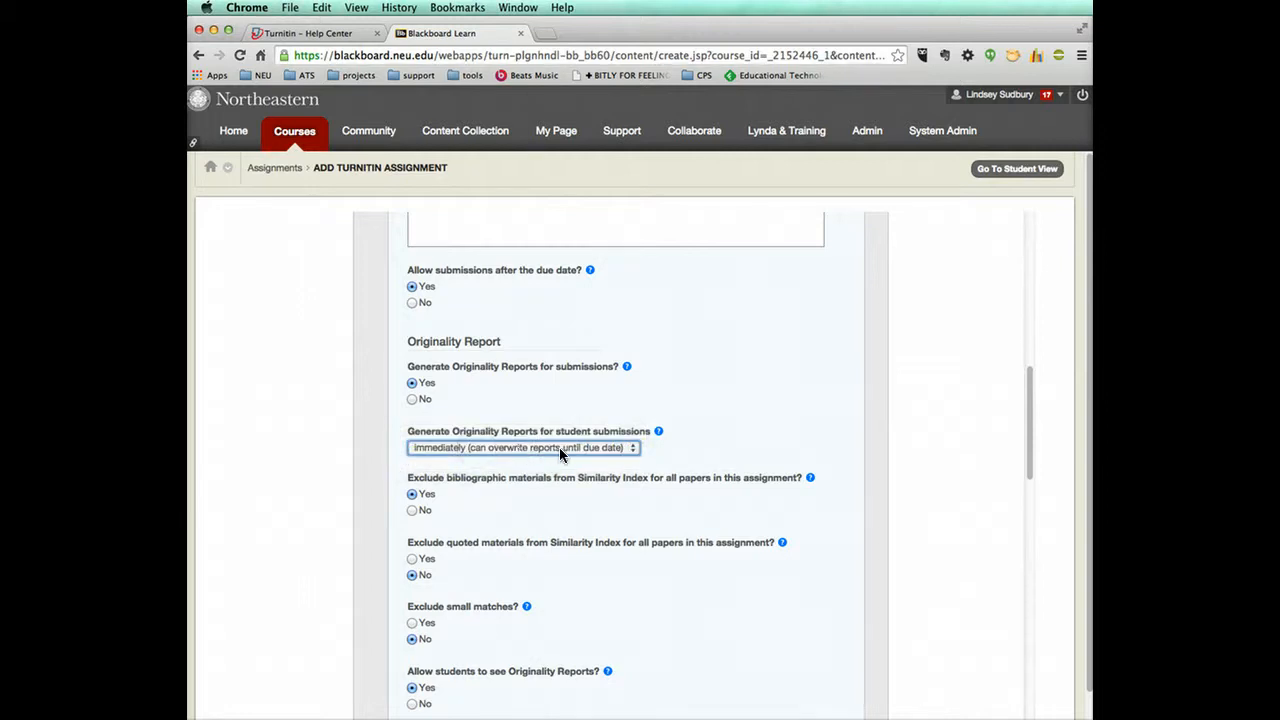
click(477, 448)
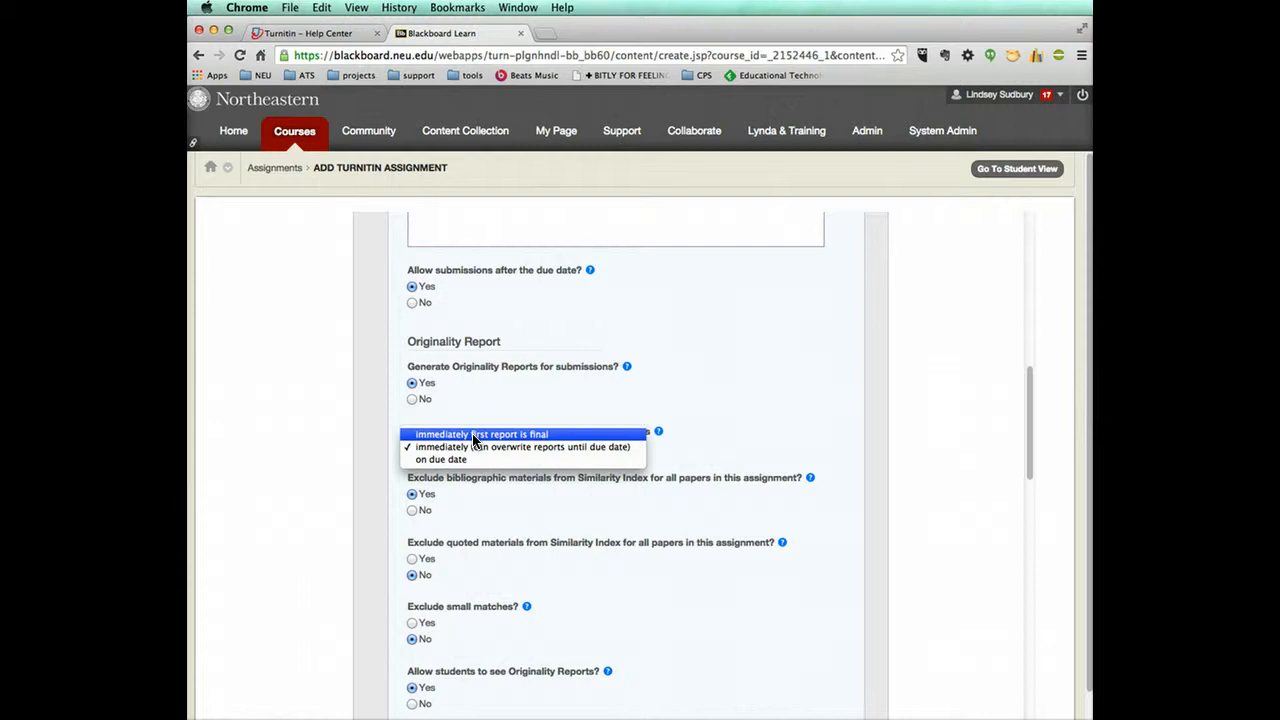
click(491, 487)
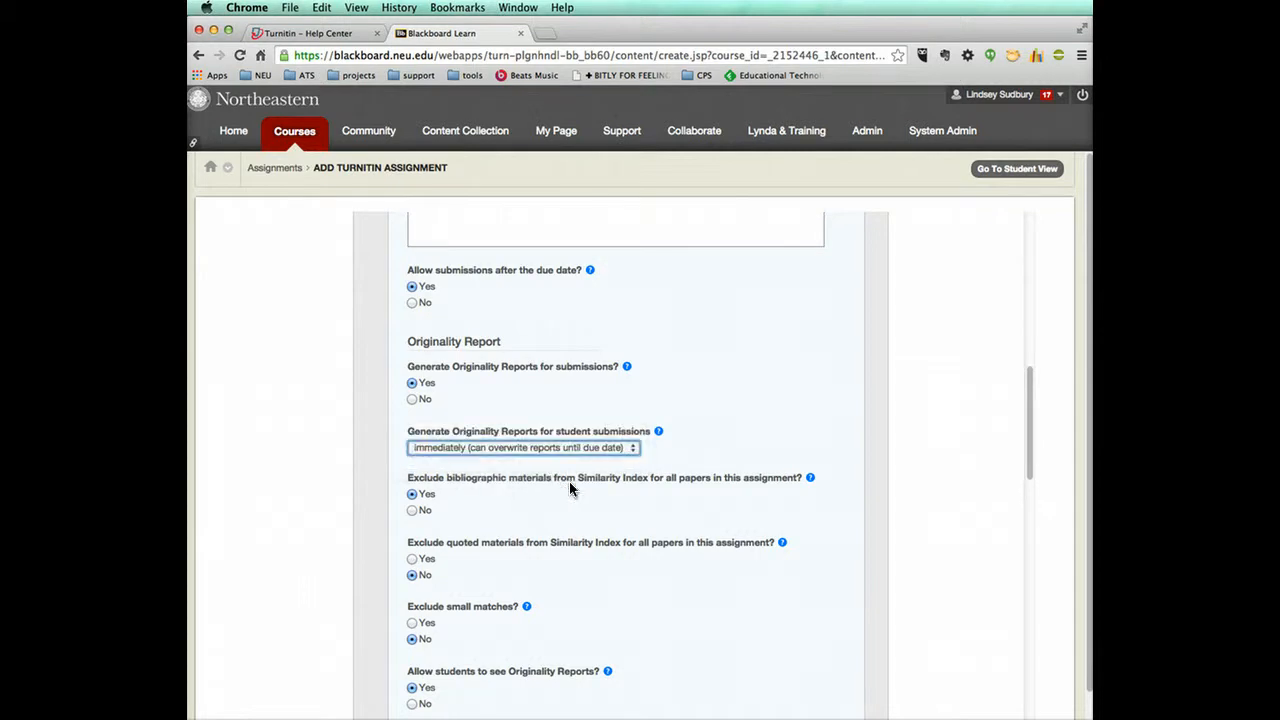
Examine the Similarity Index exclusions, student access to Originality Reports, grade release and the repository choices for submitted papers
scroll(615, 597, down, 2)
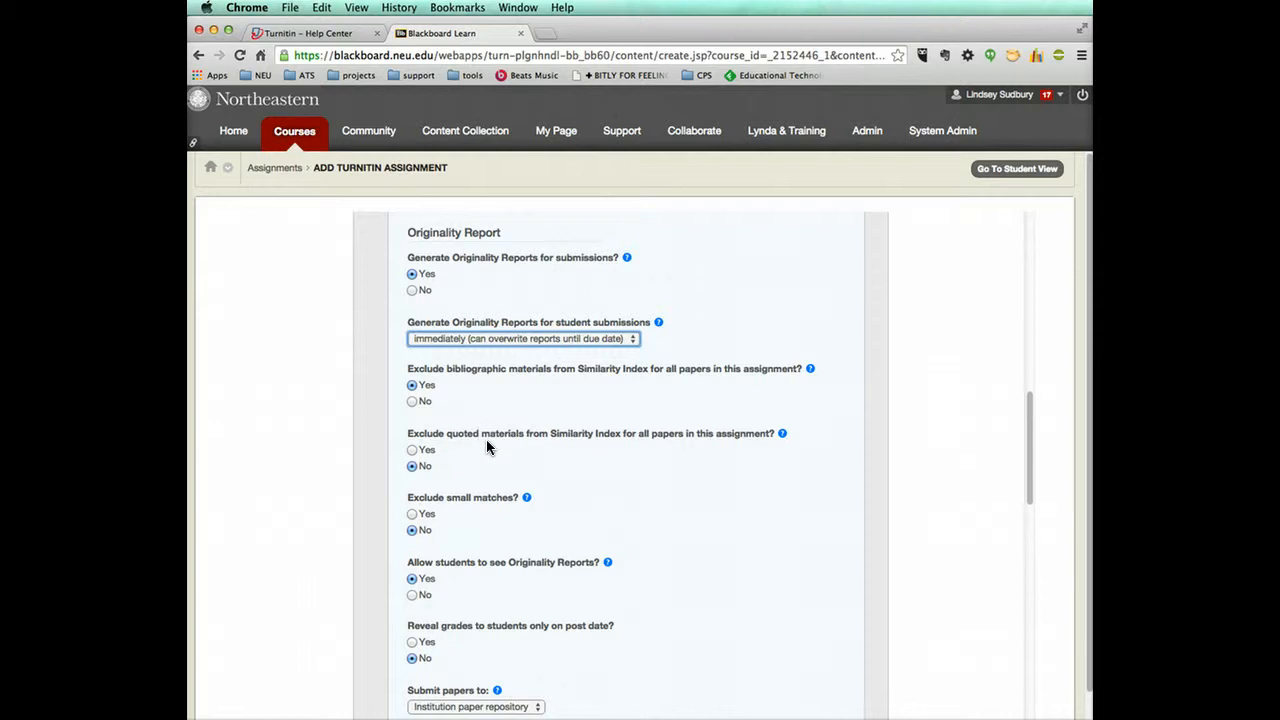
scroll(487, 441, down, 1)
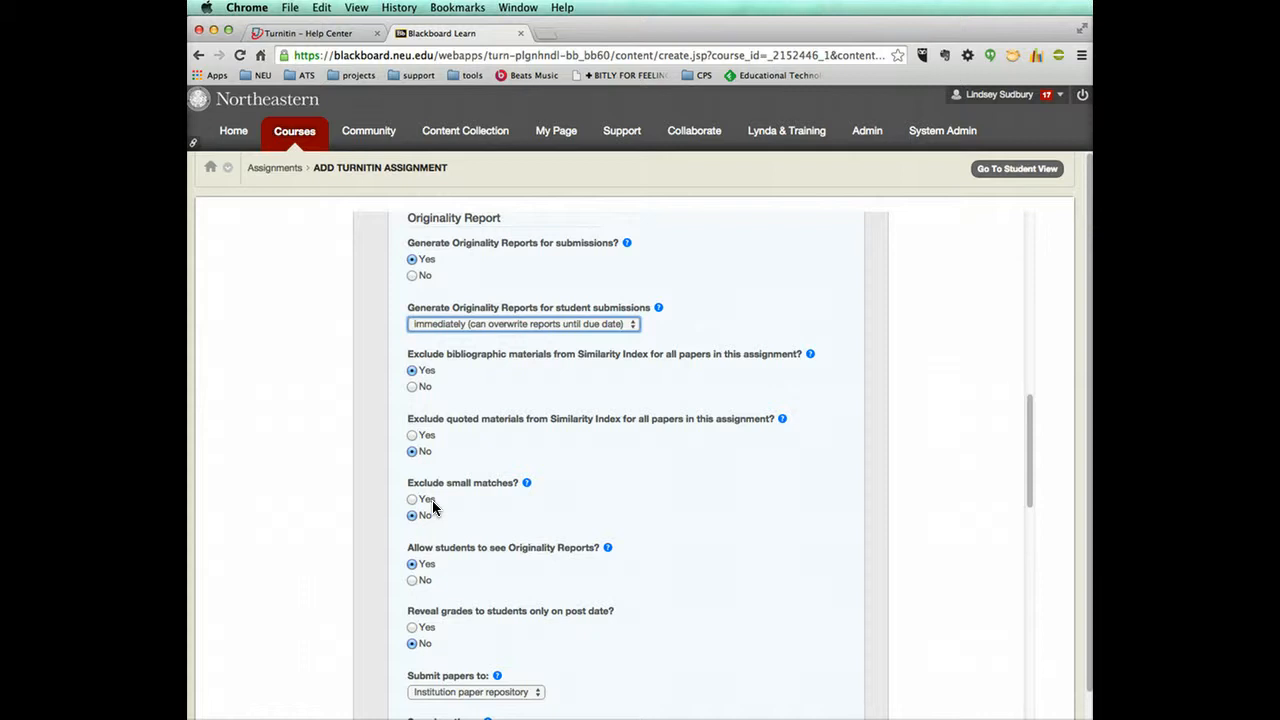
scroll(429, 517, down, 2)
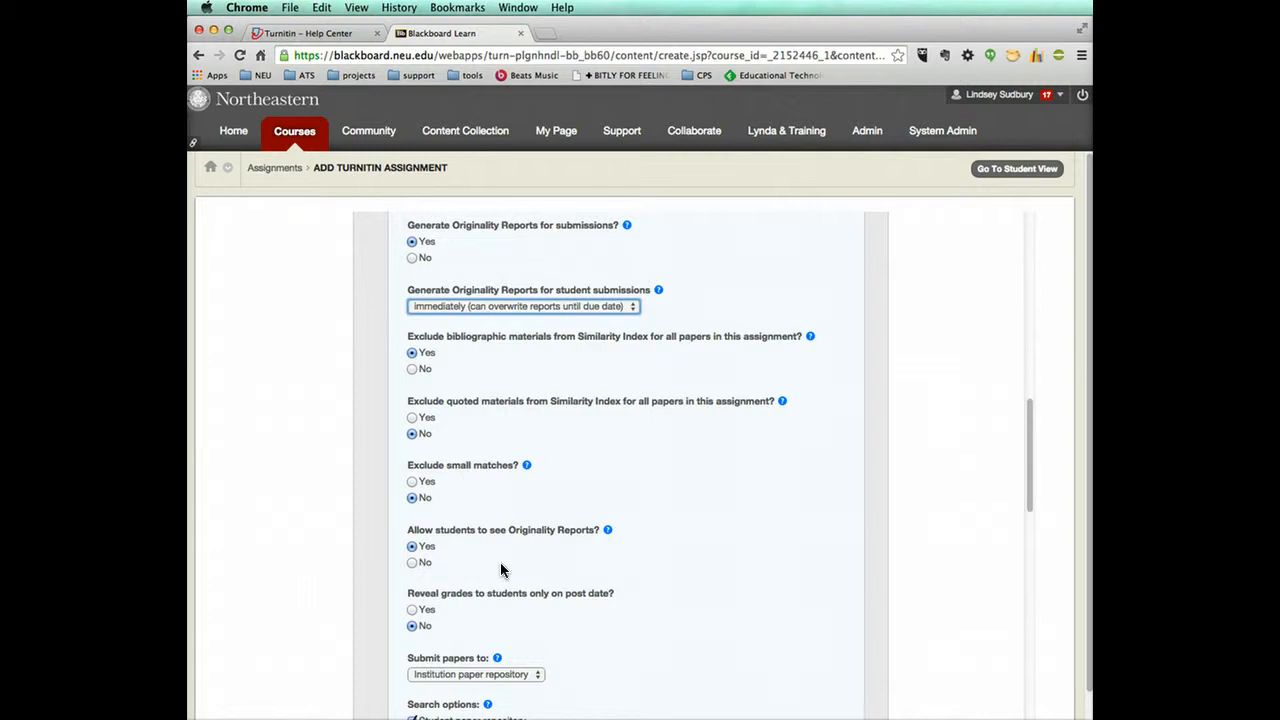
scroll(500, 562, down, 3)
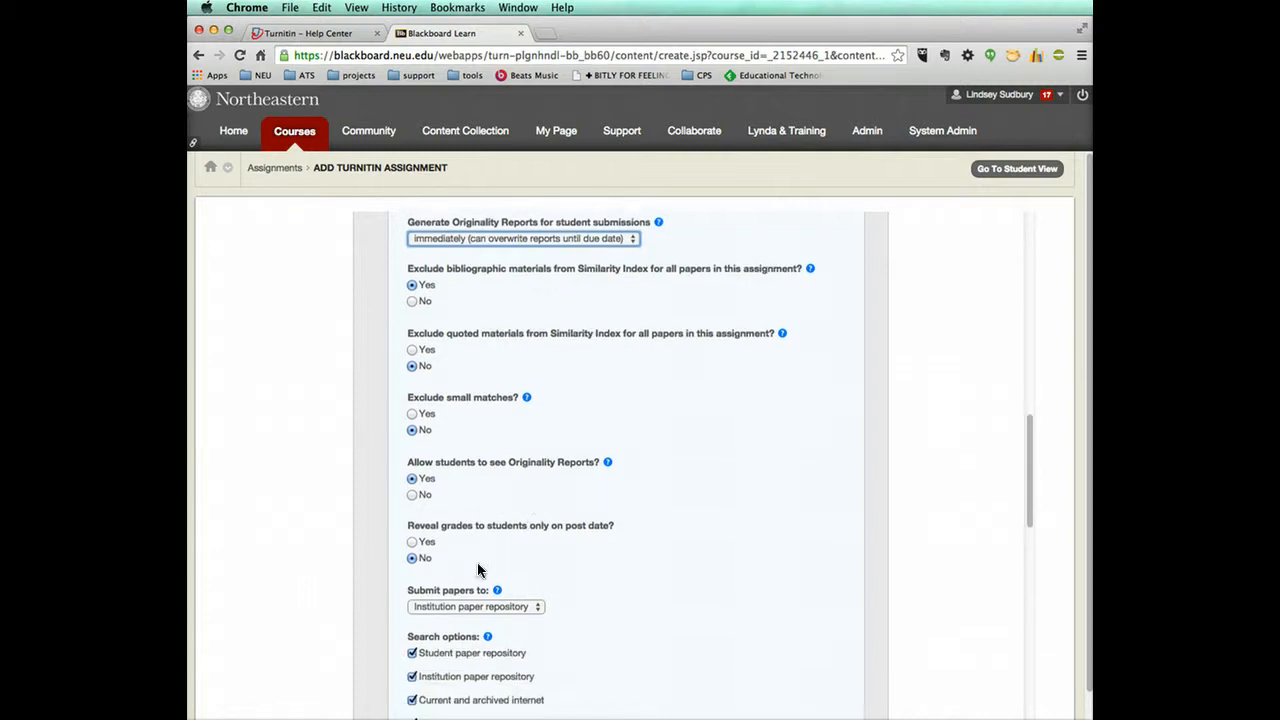
scroll(478, 565, down, 2)
scroll(600, 535, down, 1)
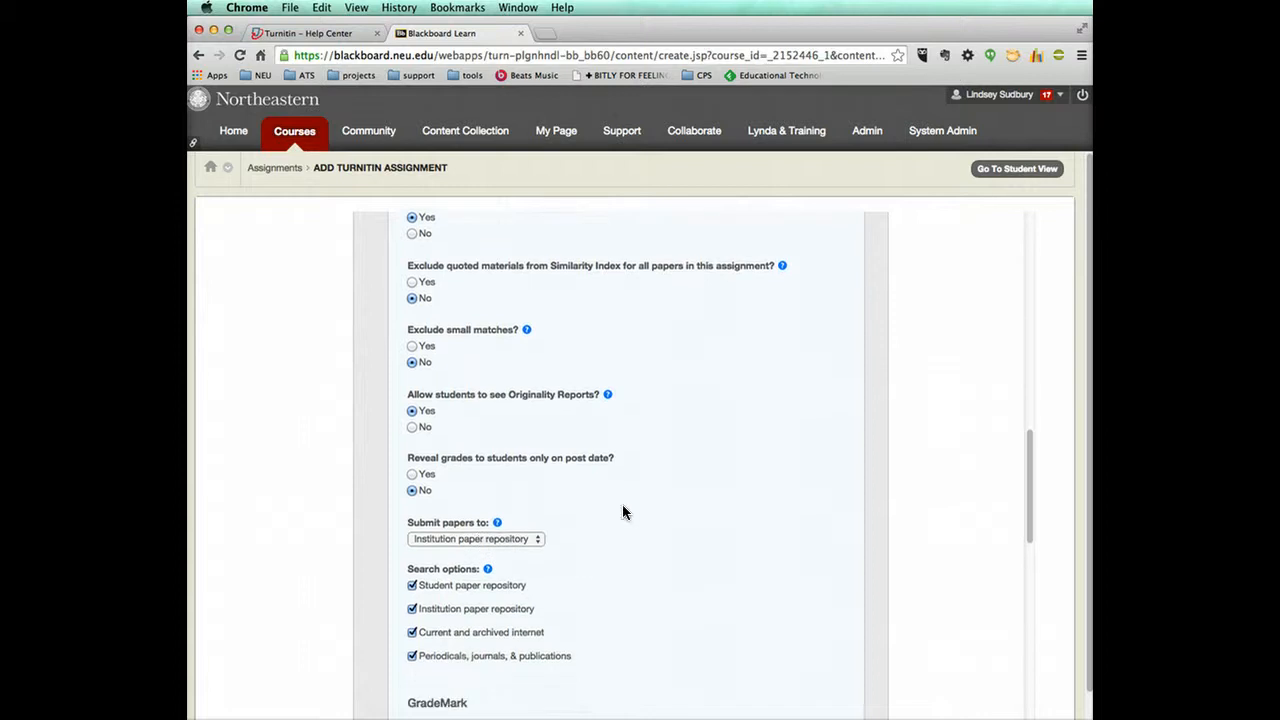
click(479, 540)
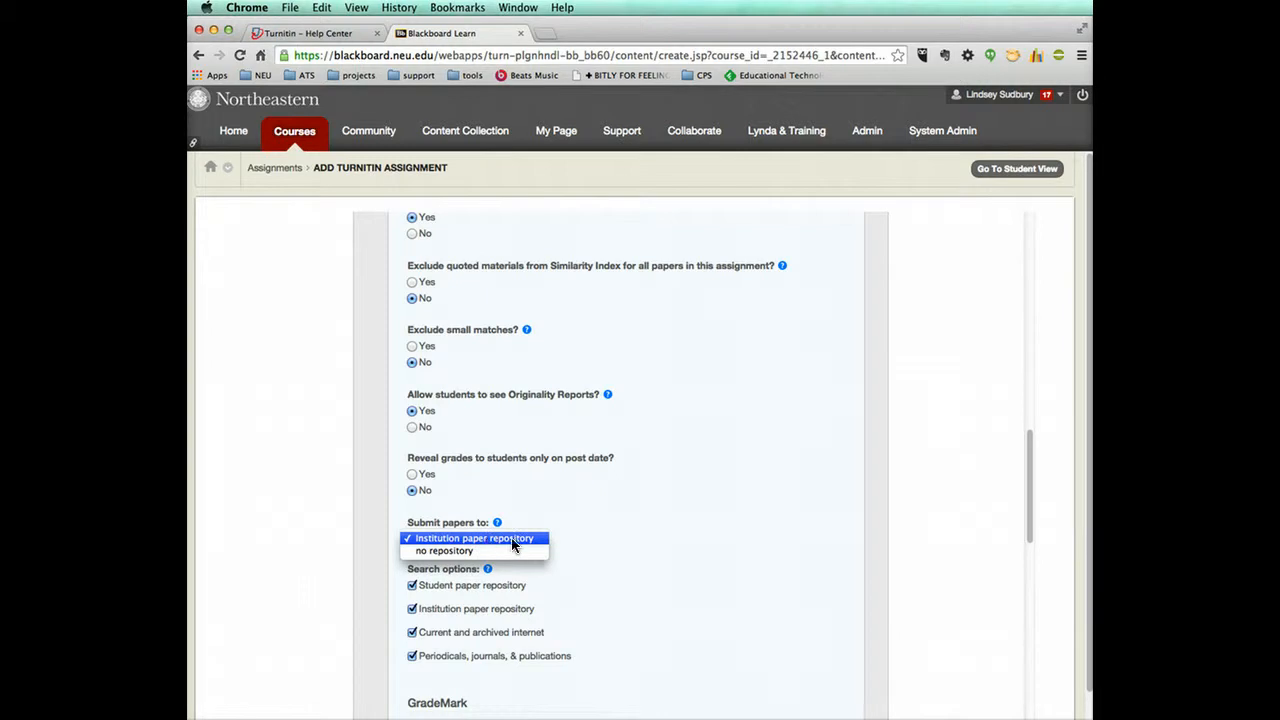
click(566, 545)
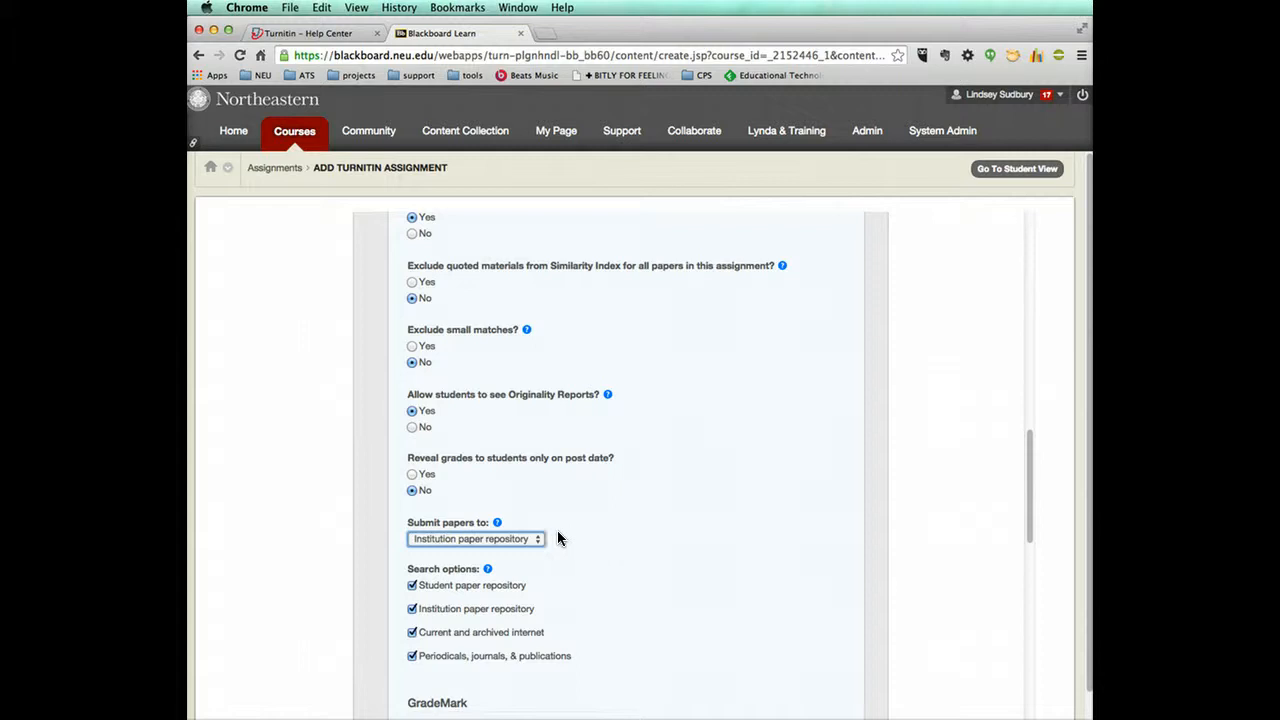
click(528, 538)
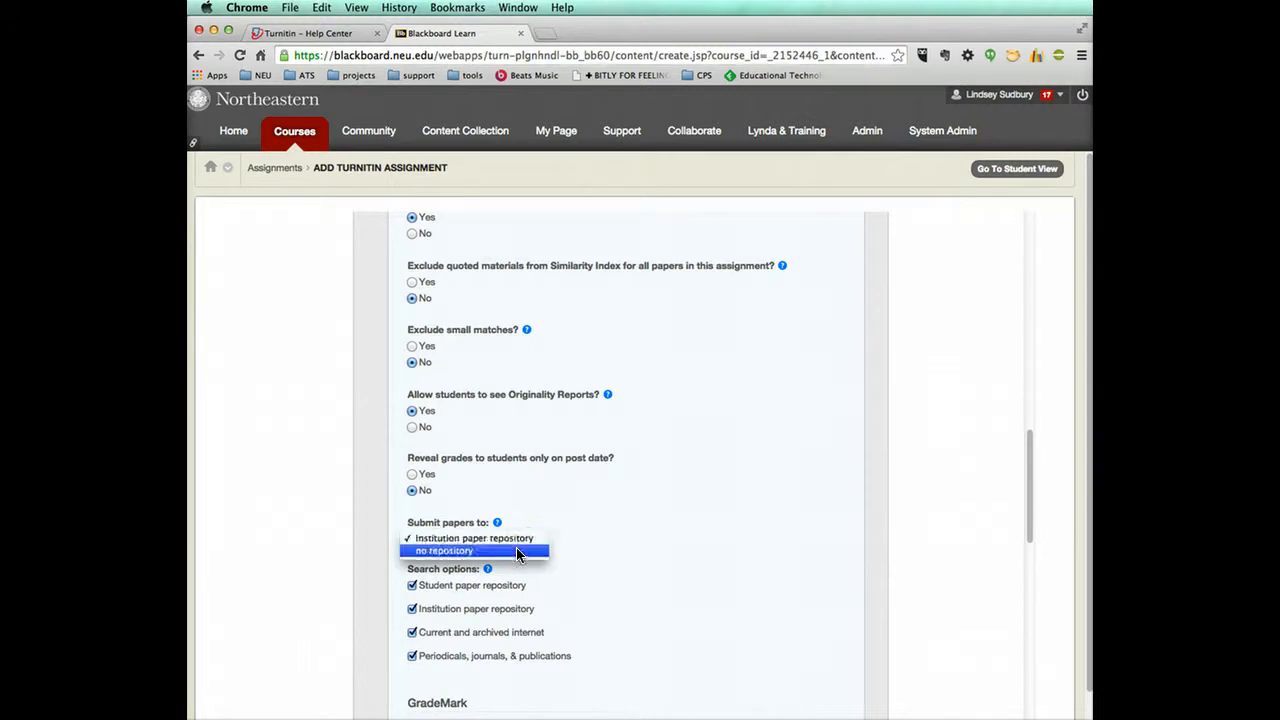
click(518, 550)
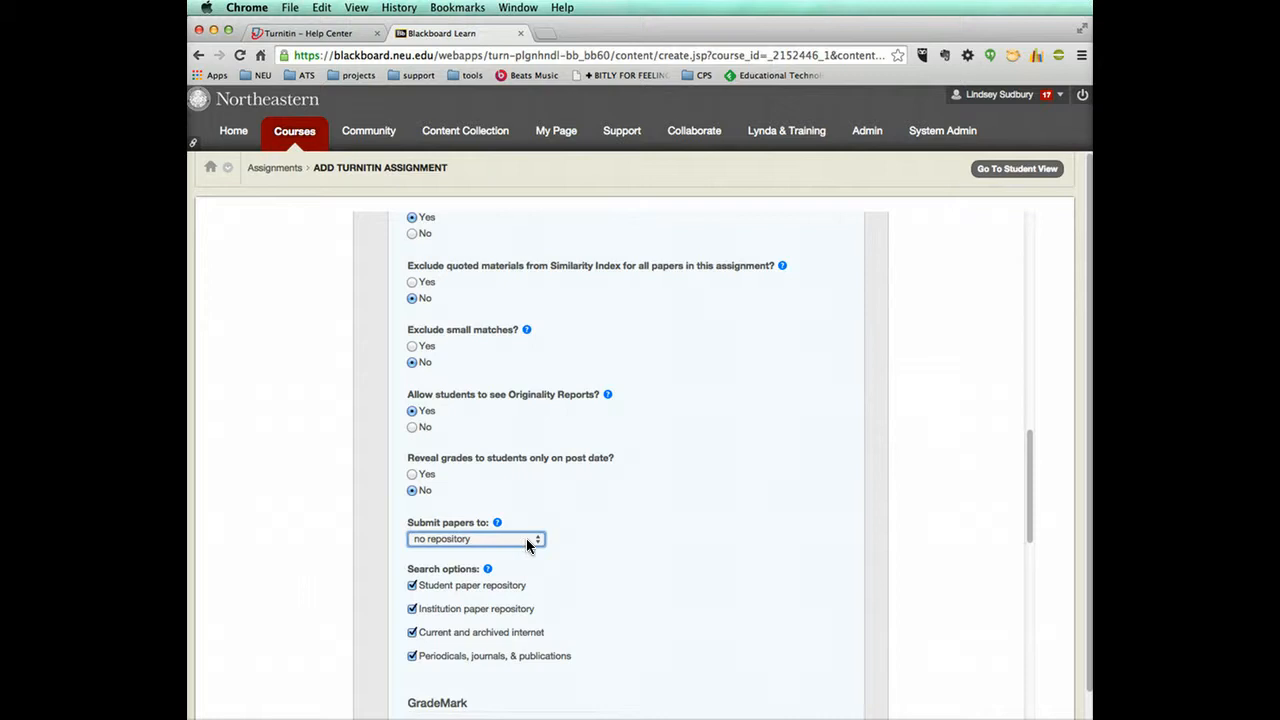
click(526, 538)
key(Return)
scroll(672, 596, down, 1)
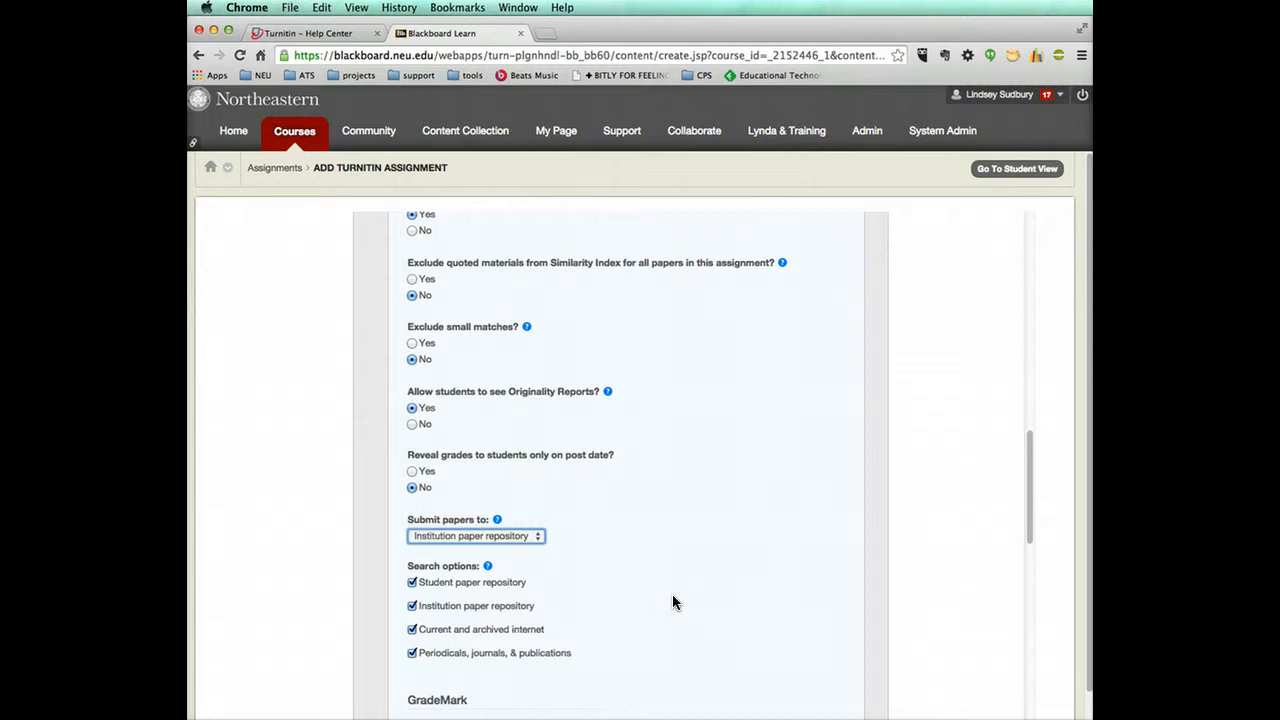
Toggle the student paper repository, institution paper repository, and current and archived internet search options off and back on
scroll(674, 600, down, 3)
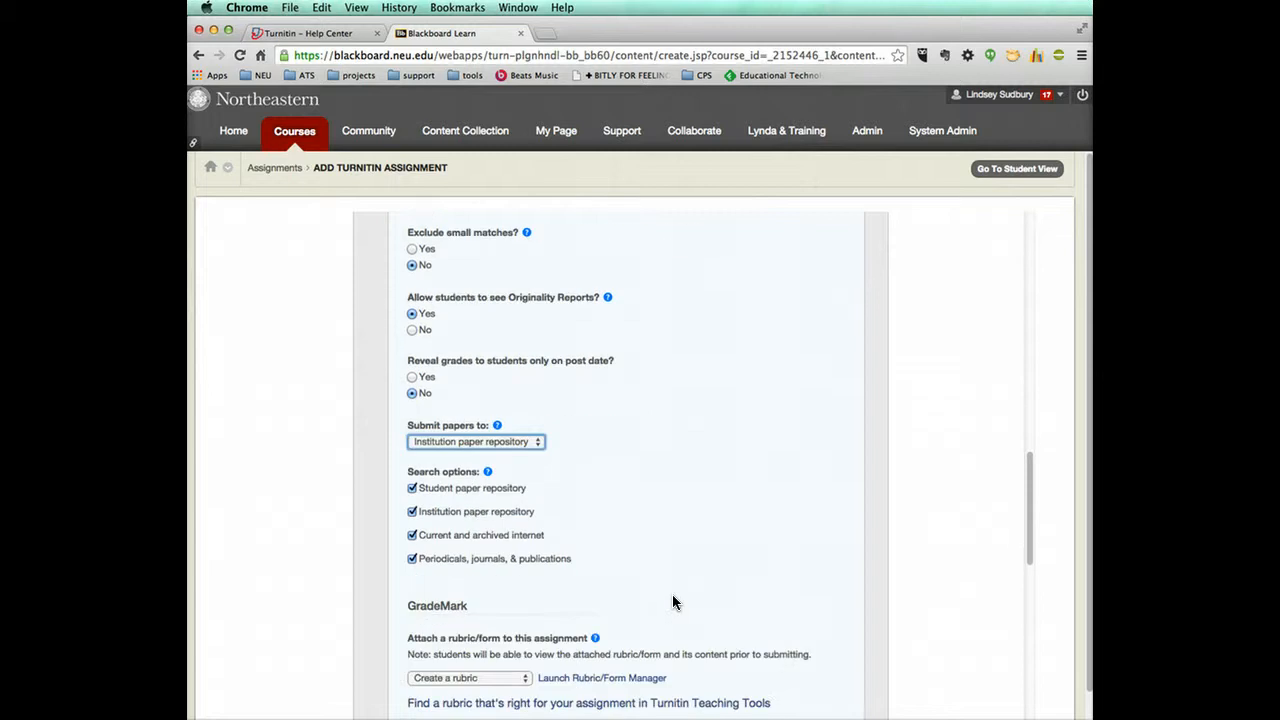
click(409, 491)
click(409, 491)
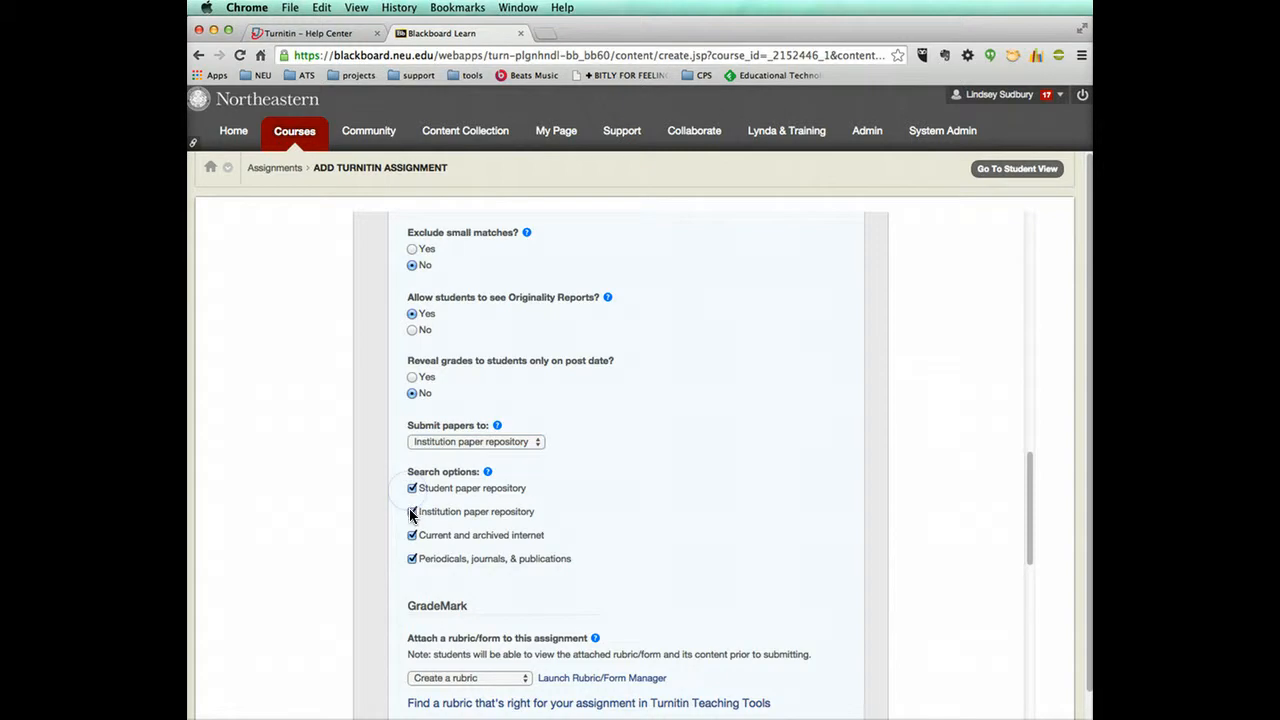
click(411, 512)
click(411, 512)
click(411, 536)
click(411, 536)
drag(433, 535, 527, 535)
Examine the GradeMark rubric attachment options and the ETS e-rater grammar checking, handbook, dictionary and category settings
scroll(629, 568, down, 2)
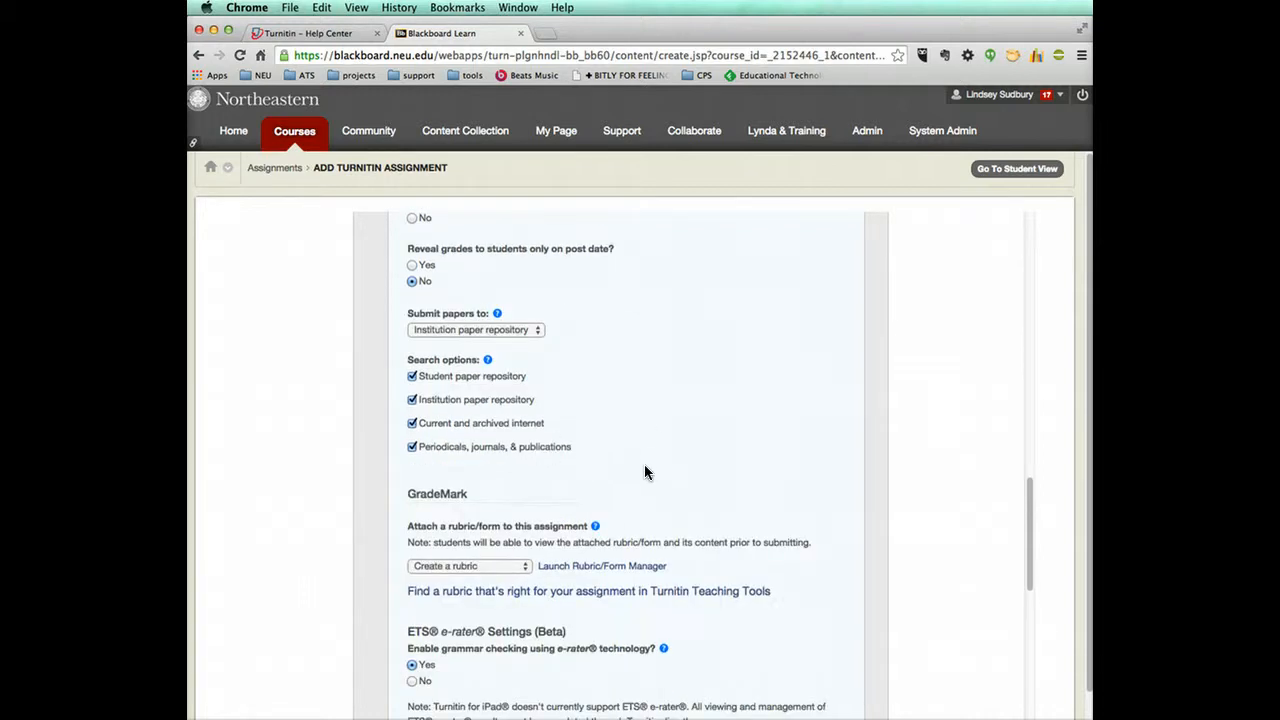
scroll(644, 466, down, 2)
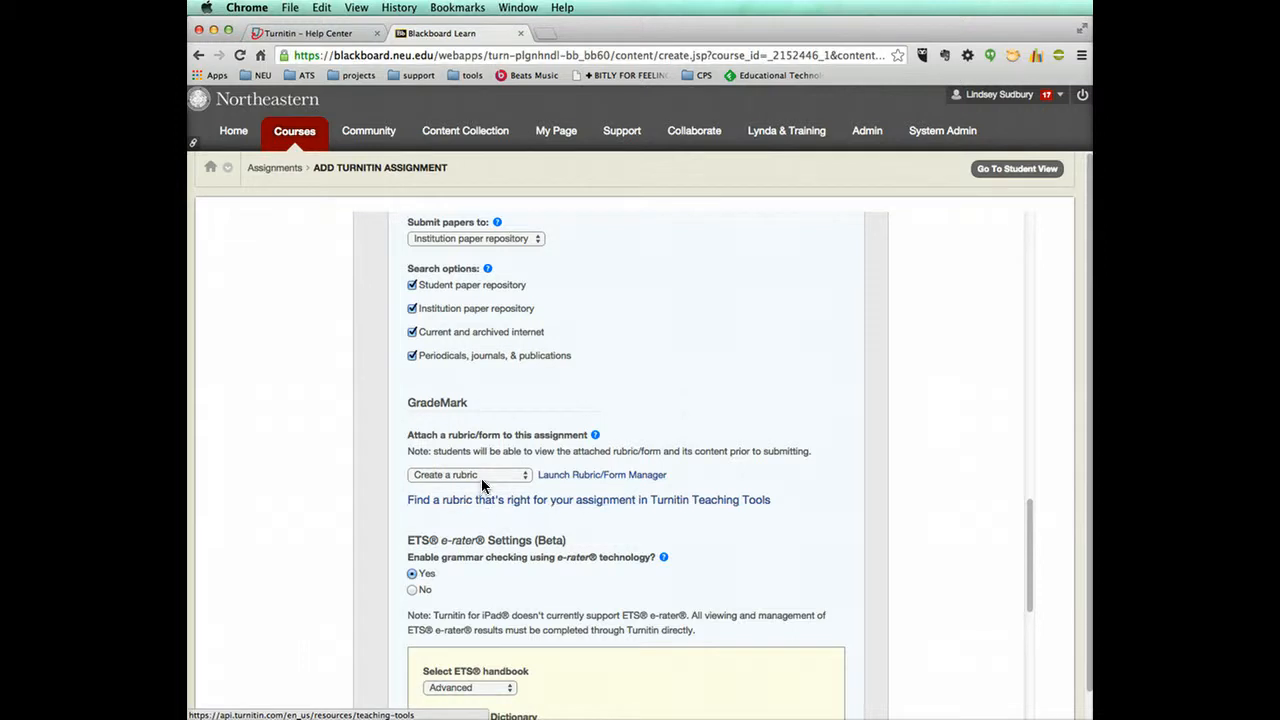
scroll(690, 488, down, 1)
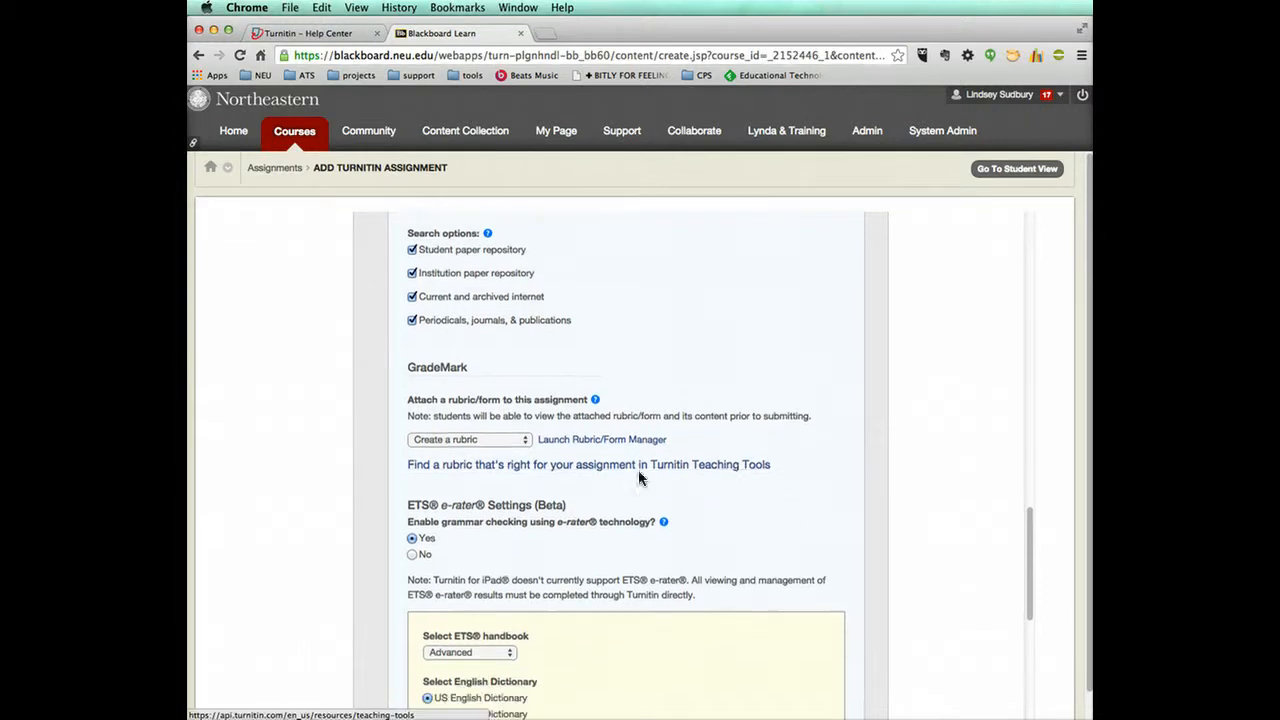
scroll(703, 503, down, 3)
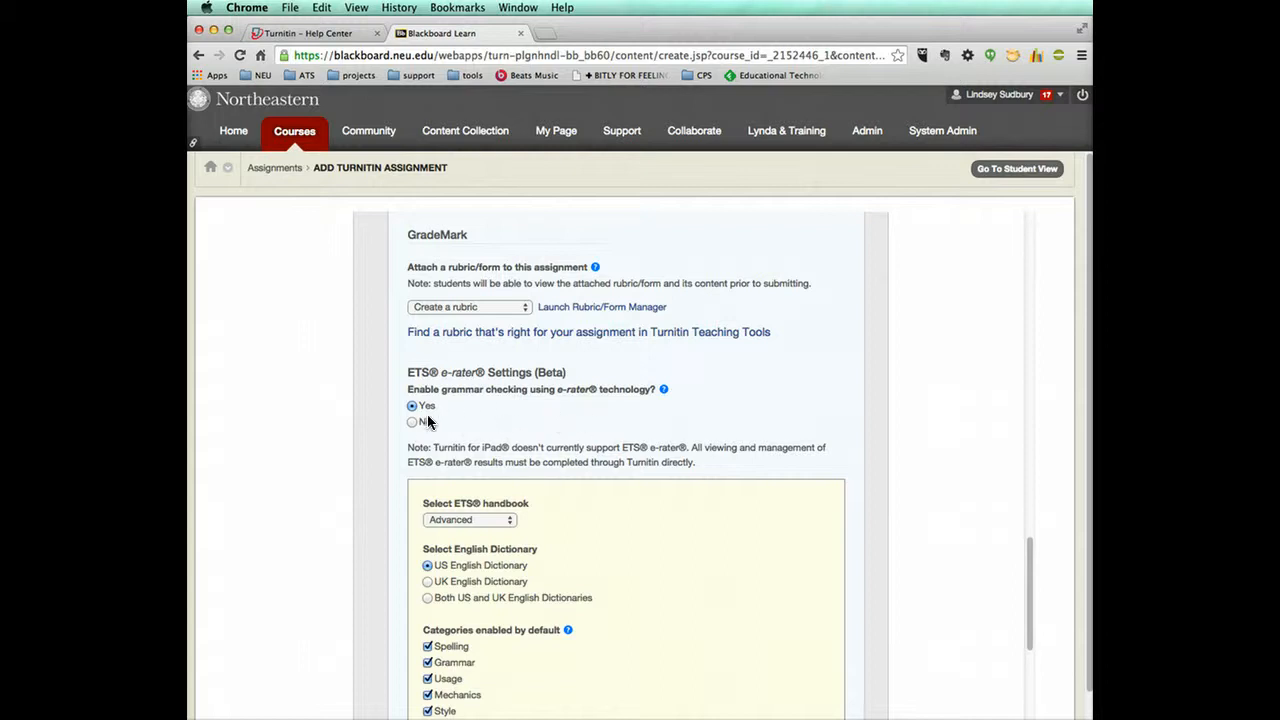
scroll(560, 460, down, 2)
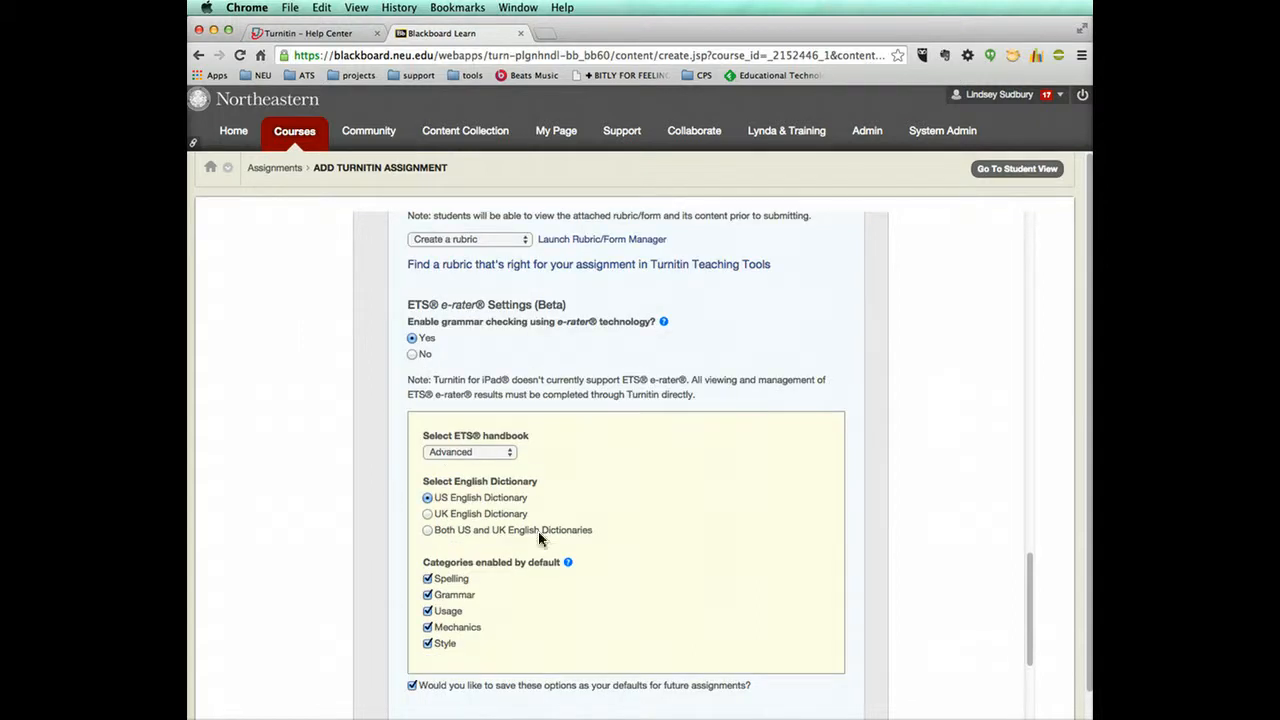
Submit the Turnitin assignment with its options saved as defaults for future assignments, and acknowledge the confirmation
scroll(657, 585, down, 5)
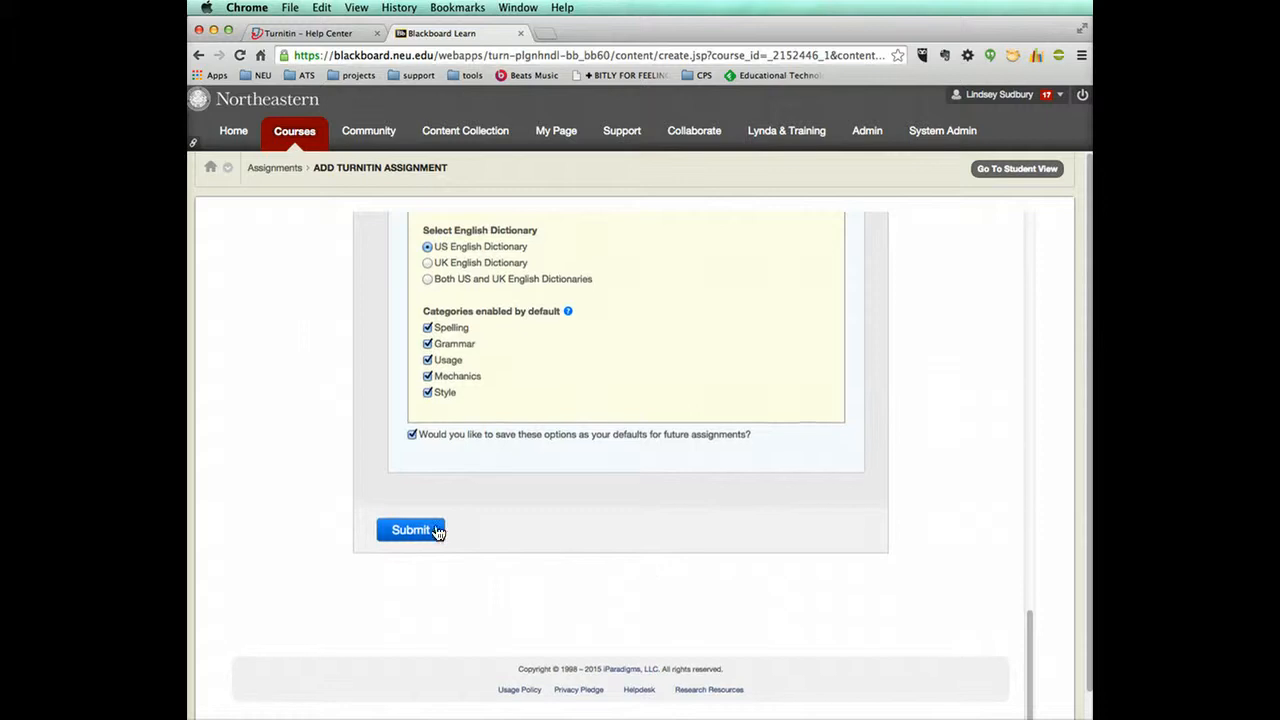
click(388, 537)
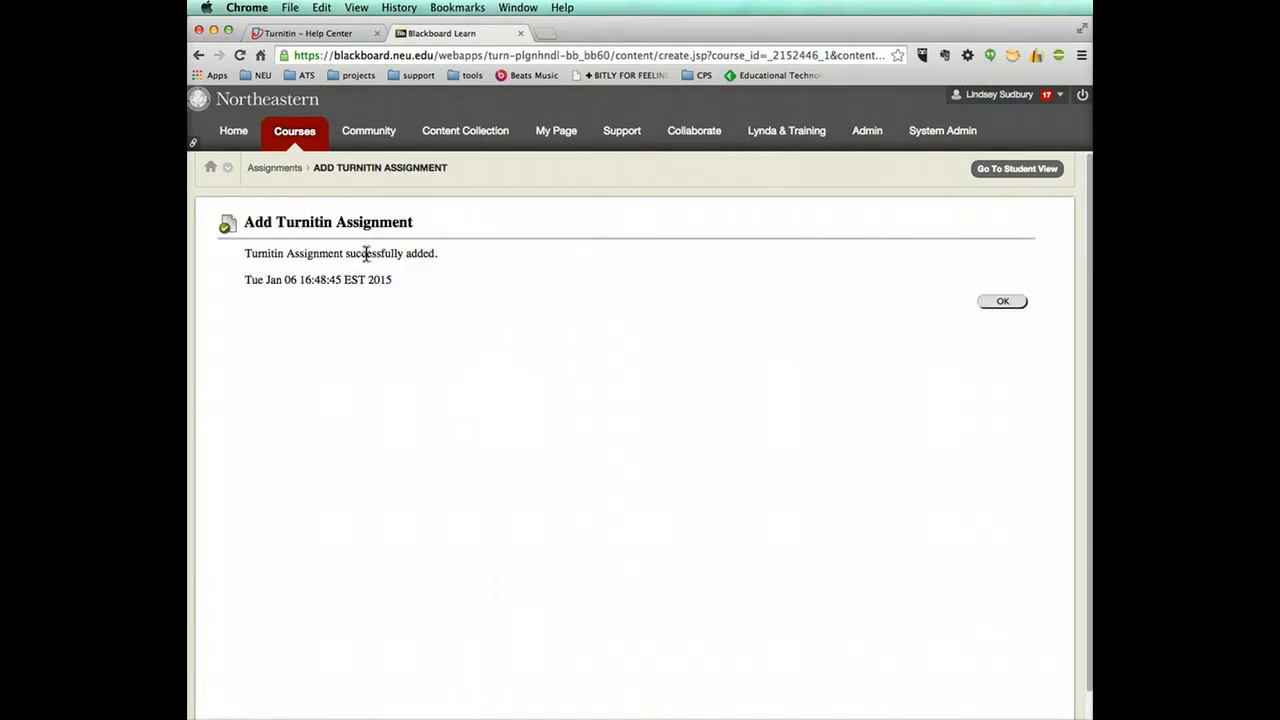
click(998, 305)
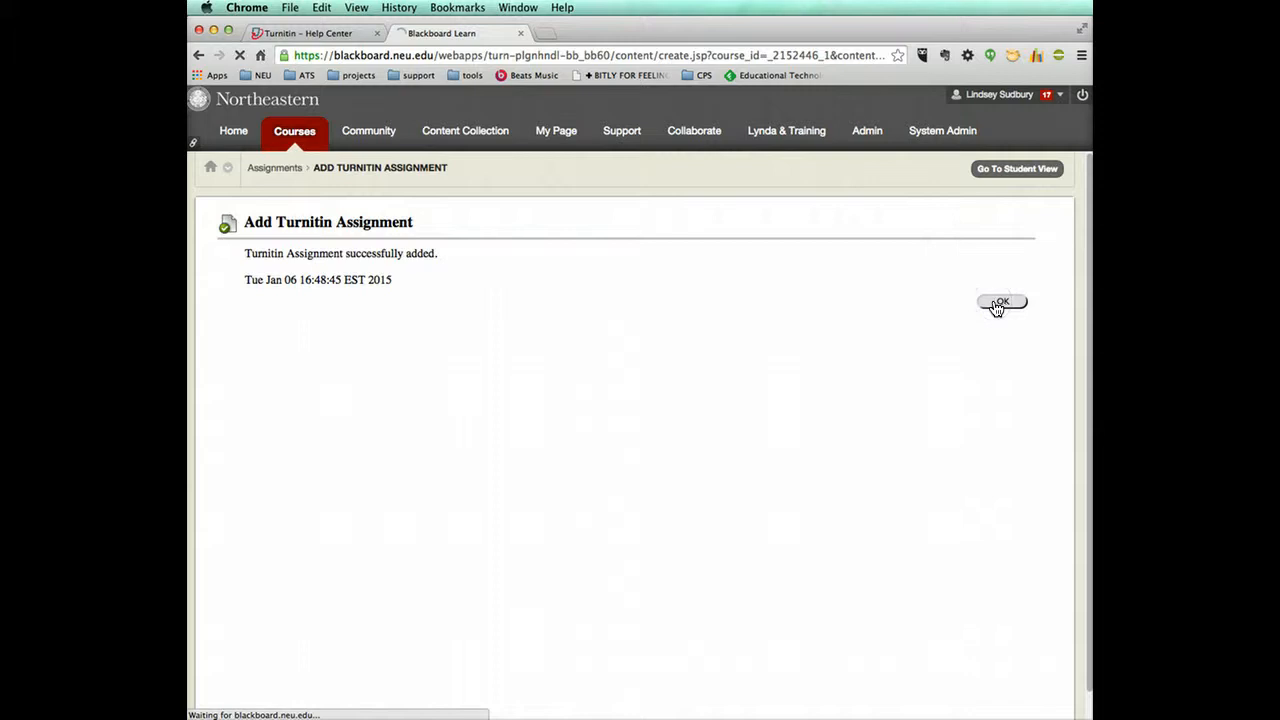